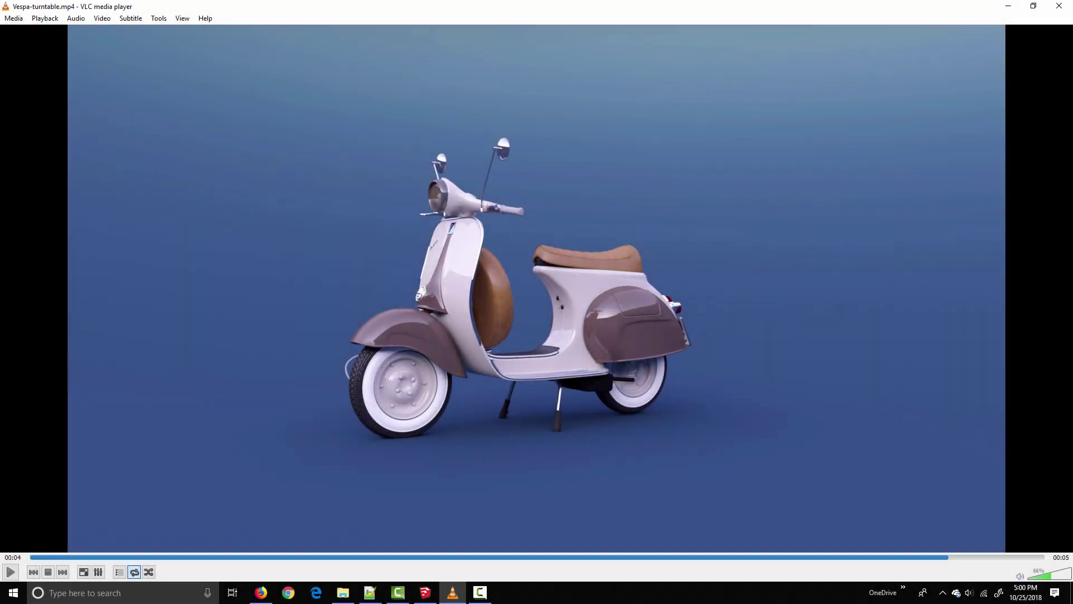
- Play the finished Vespa-turntable.mp4 video in VLC
key(space)
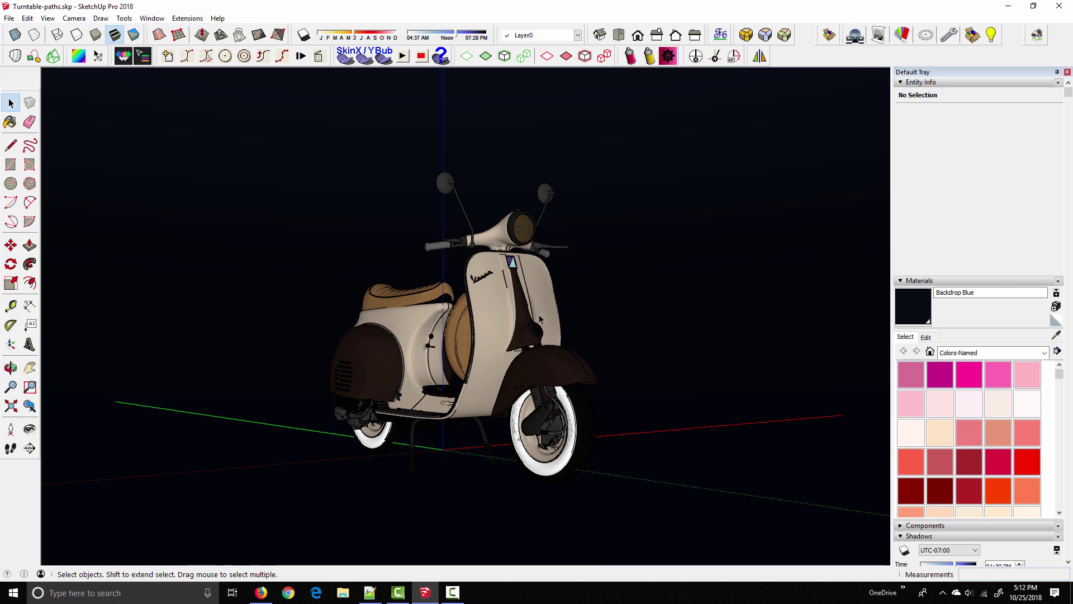
- Show the scooter in Monochrome face style and zoom out to reveal the surrounding dome
click(134, 35)
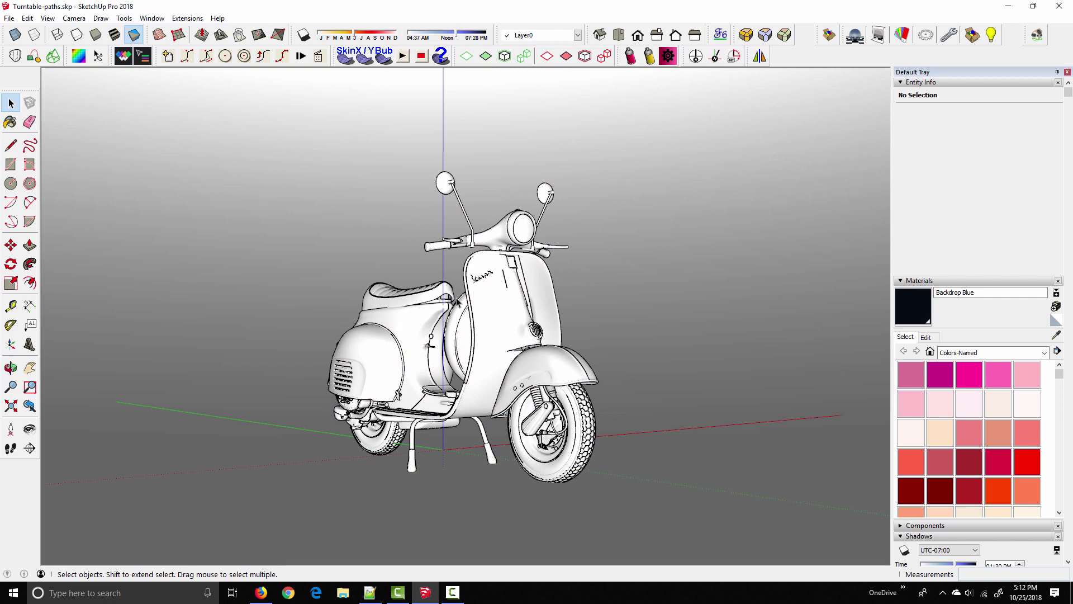
middle_drag(528, 197, 501, 306)
scroll(435, 437, down, 5)
middle_drag(422, 479, 453, 432)
scroll(435, 422, up, 2)
scroll(439, 410, up, 2)
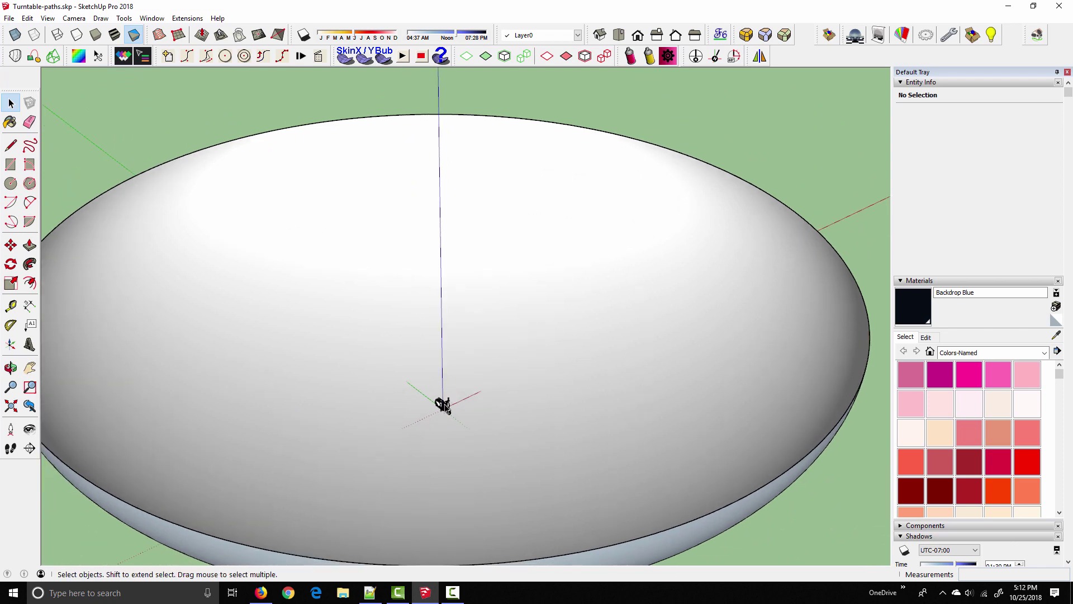
scroll(445, 407, up, 2)
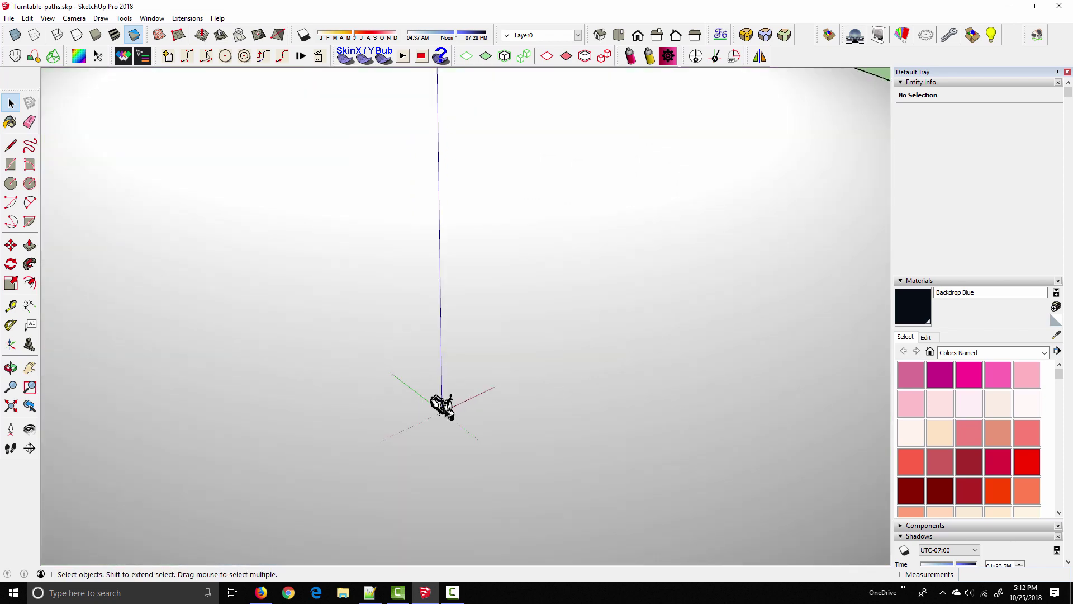
scroll(449, 414, down, 2)
scroll(447, 412, down, 2)
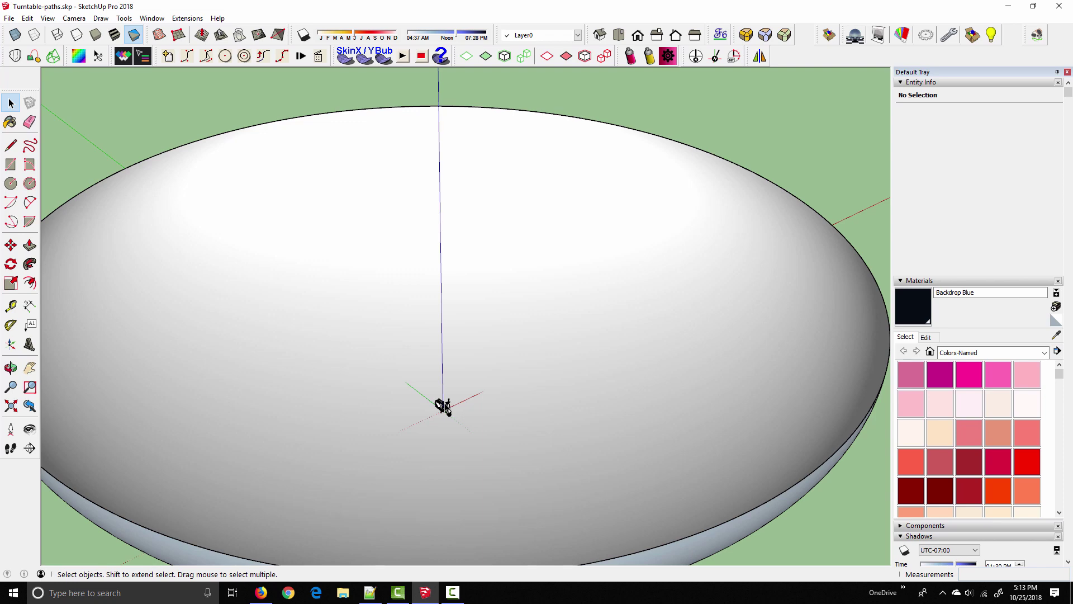
- Pull back and orbit the dome from a top-down view to a side view
key(o)
shift+drag(472, 364, 430, 356)
key(space)
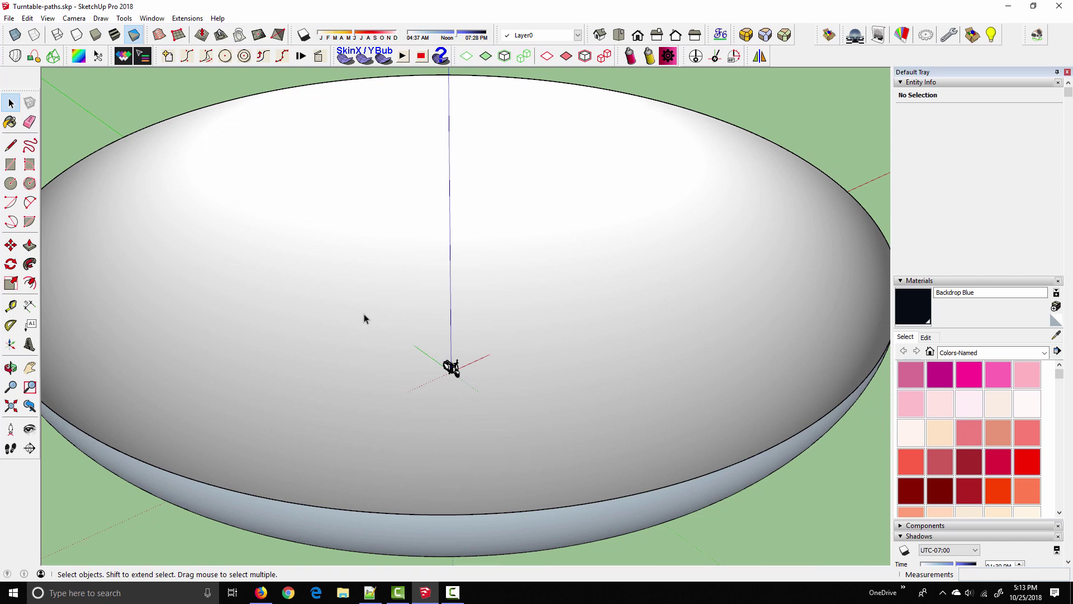
scroll(366, 319, down, 6)
mouse_move(447, 372)
middle_down()
mouse_move(457, 379)
mouse_move(374, 407)
mouse_move(453, 351)
middle_up()
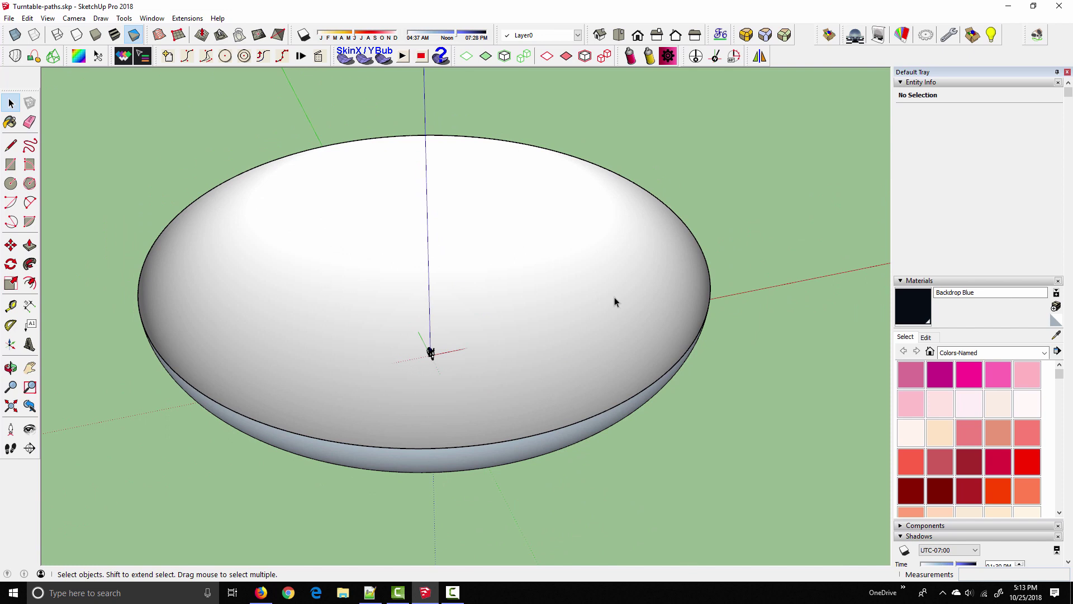
middle_drag(338, 435, 462, 403)
scroll(462, 402, up, 3)
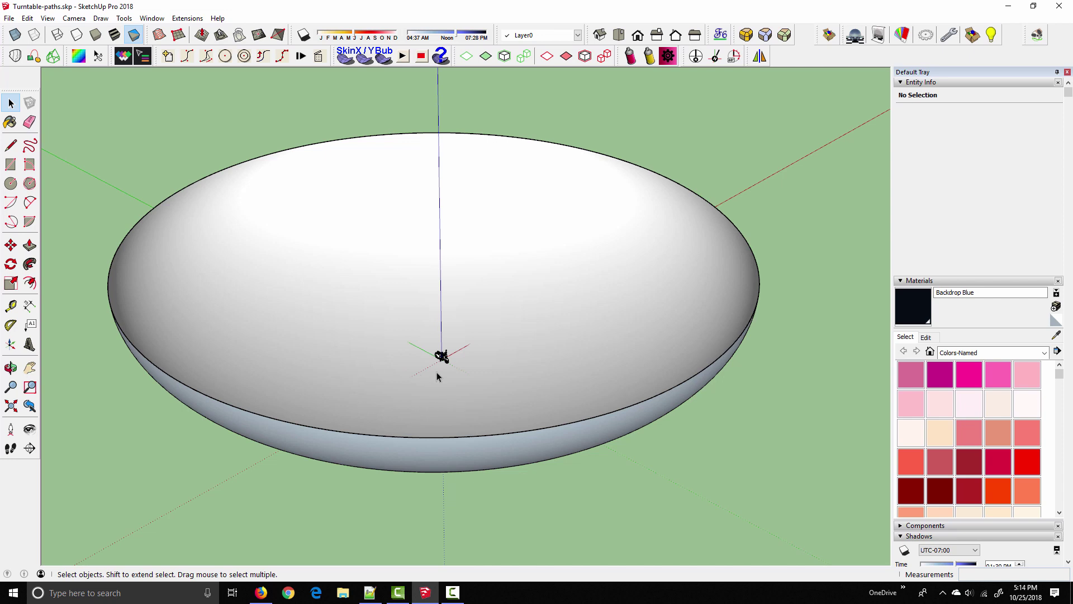
- Rotate the view around the scooter and select the Vespa Group
middle_drag(431, 364, 450, 390)
scroll(456, 357, up, 6)
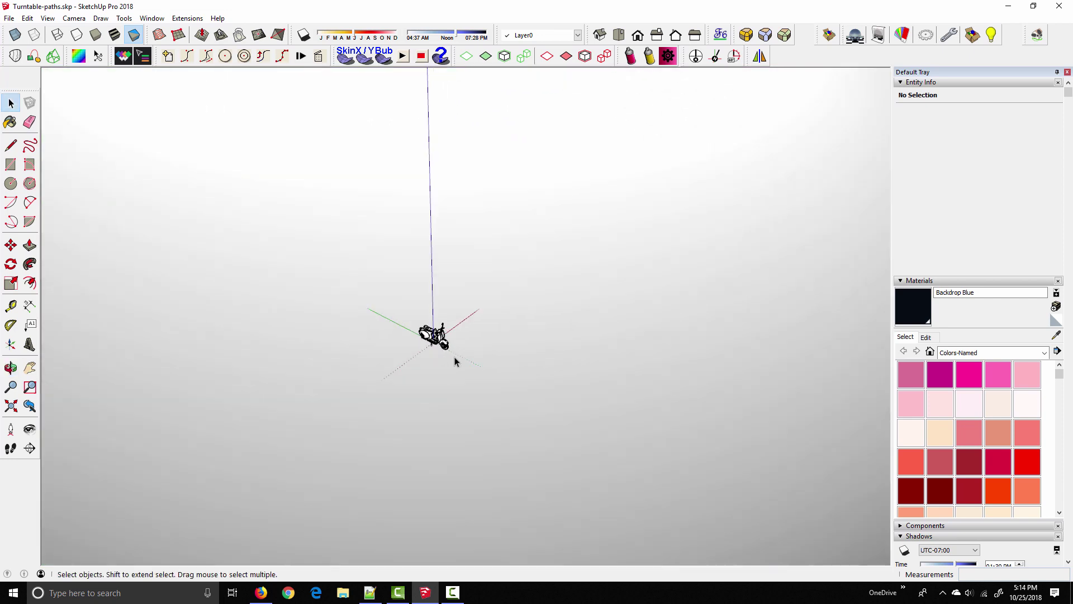
scroll(454, 360, up, 2)
middle_drag(447, 352, 461, 389)
click(481, 331)
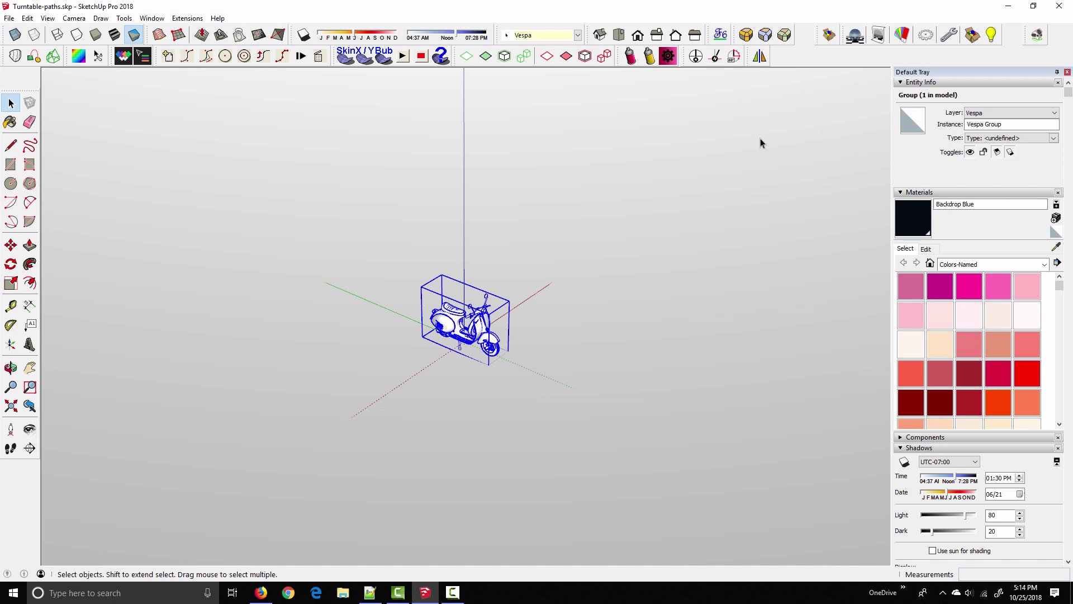
- Render the scooter in ProWalker GPU and play back the Tight Low camera path
click(1036, 35)
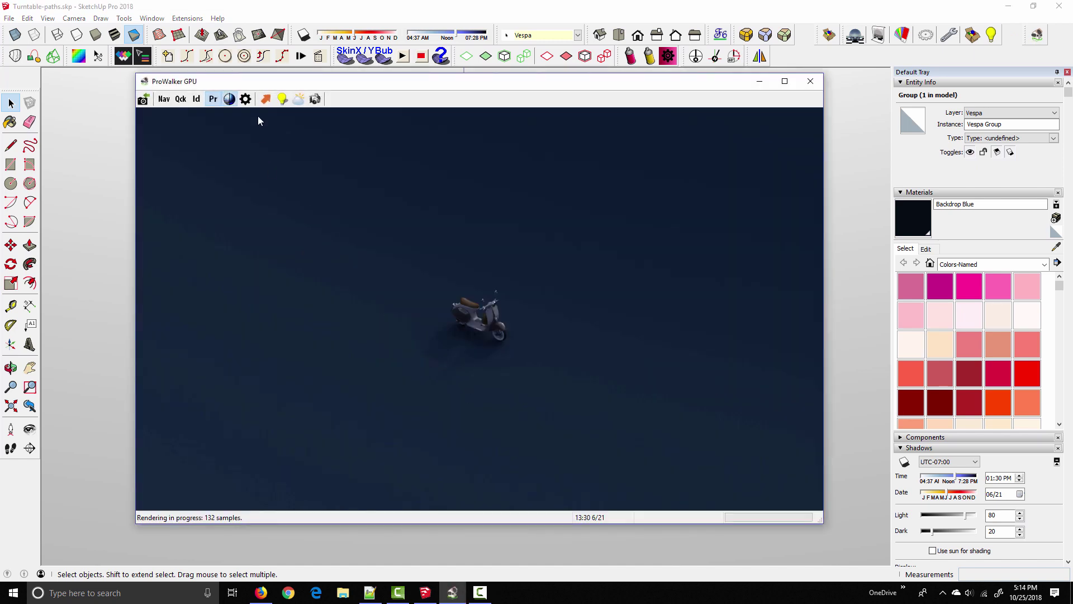
click(264, 104)
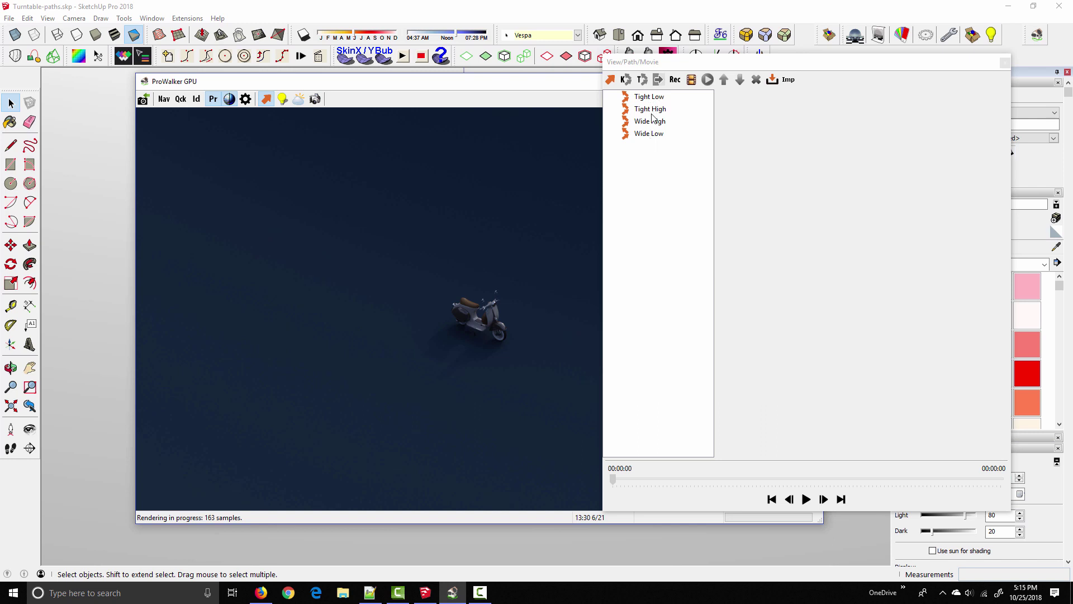
drag(640, 63, 691, 111)
click(655, 148)
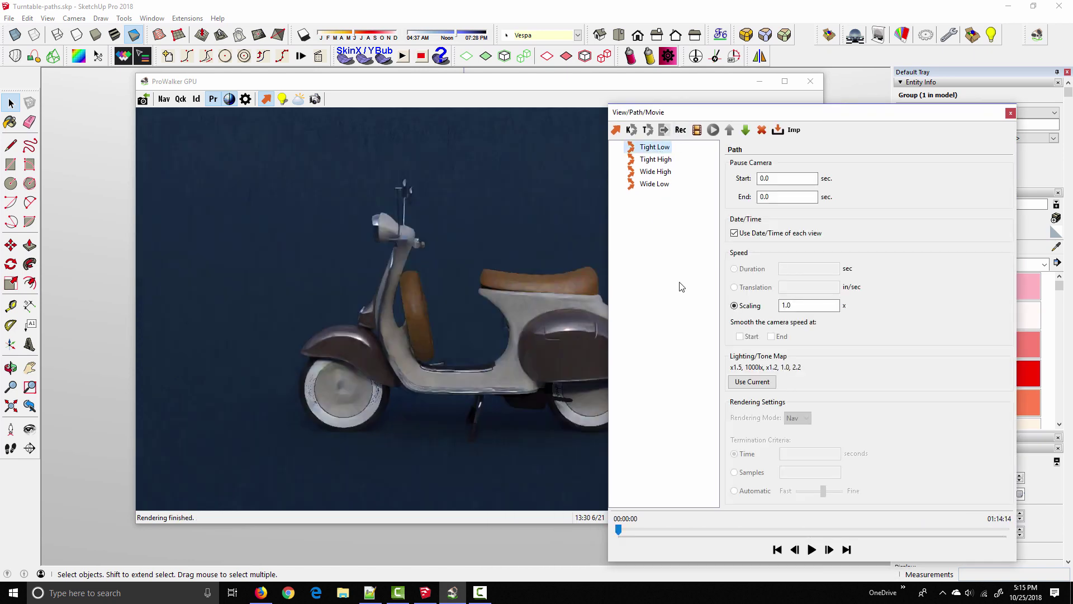
click(812, 550)
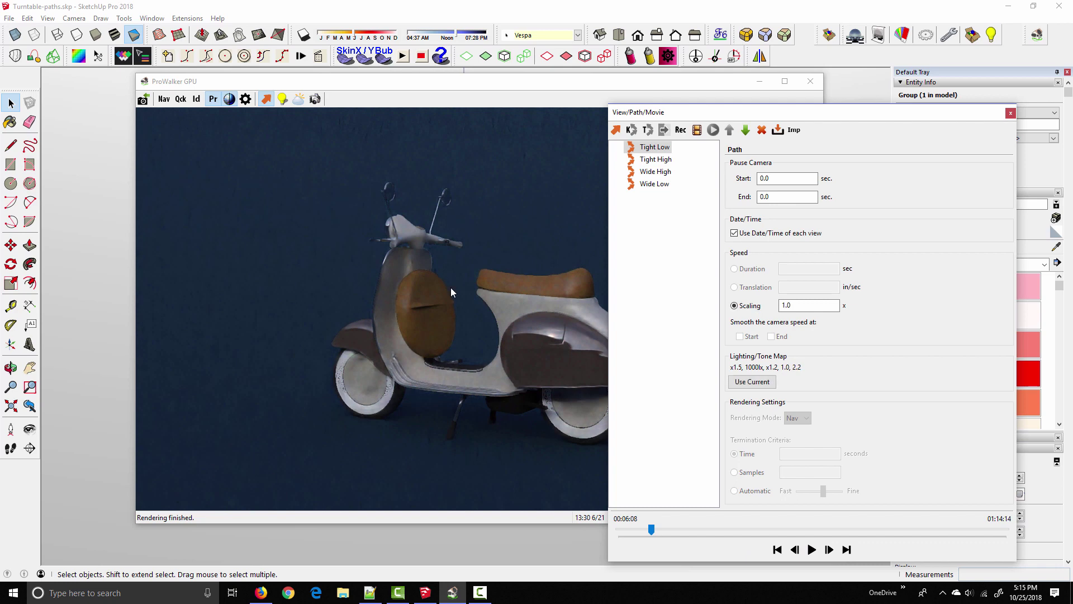
click(1011, 113)
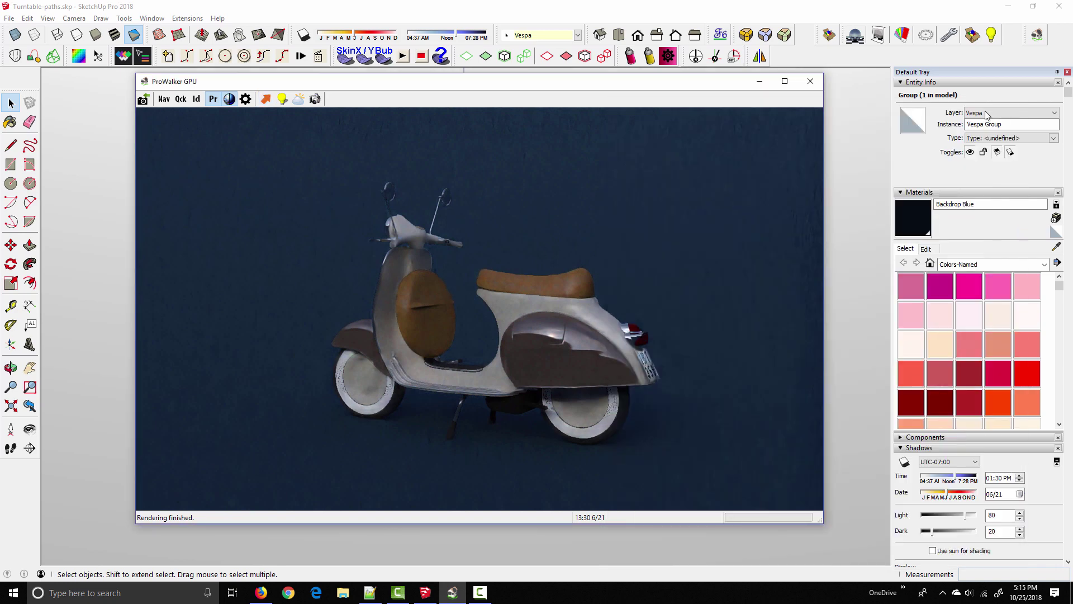
- Close ProWalker and float the SU Animate! tools as a palette beside its path list
click(810, 83)
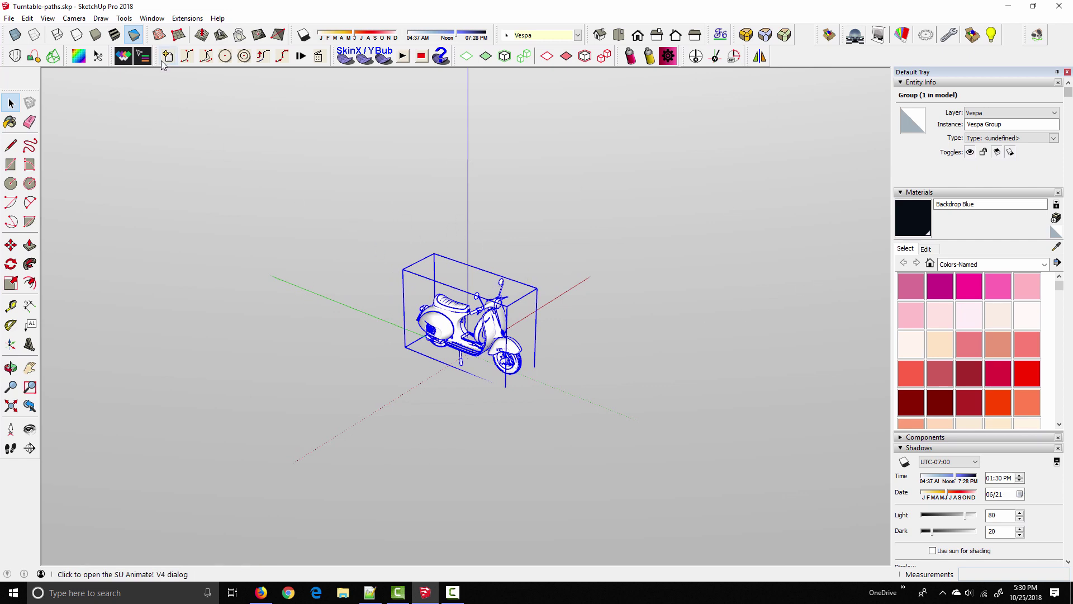
drag(158, 57, 158, 113)
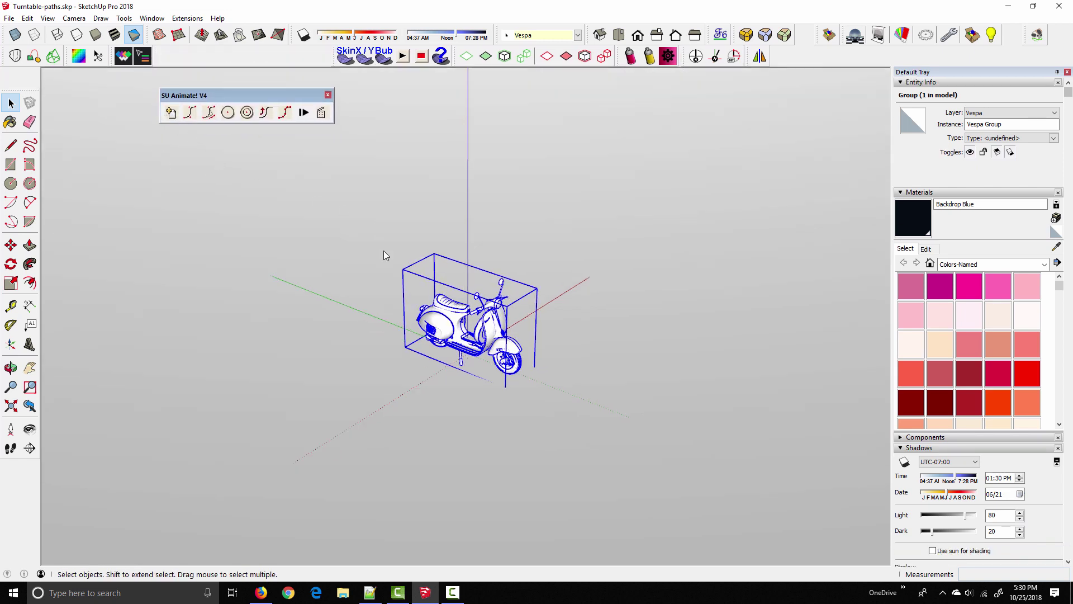
drag(640, 139, 656, 115)
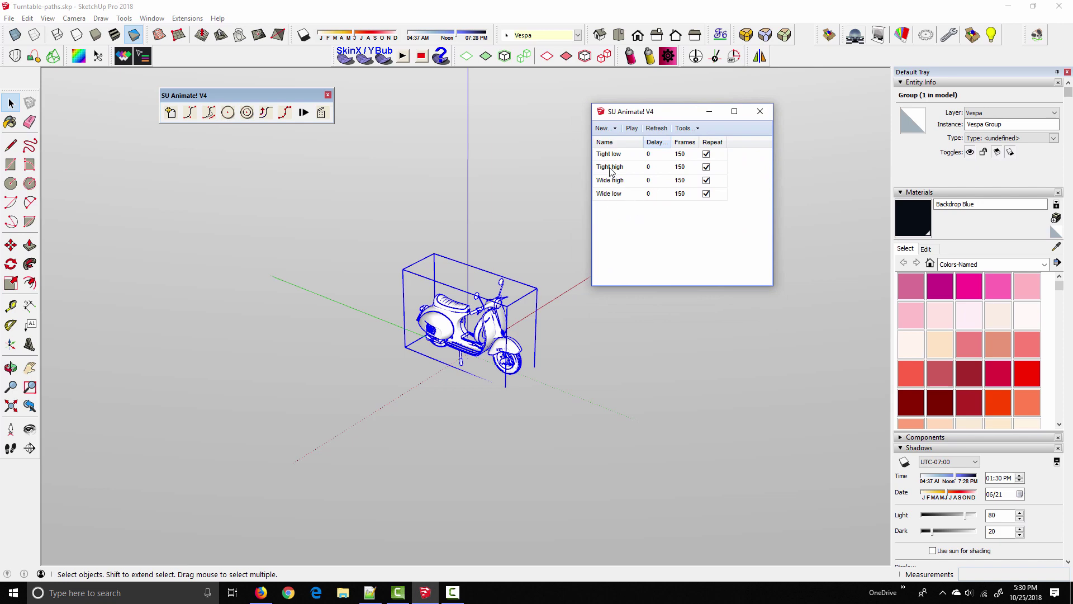
- Preview the Tight high and Wide low path animations in the player
right_click(611, 171)
click(630, 176)
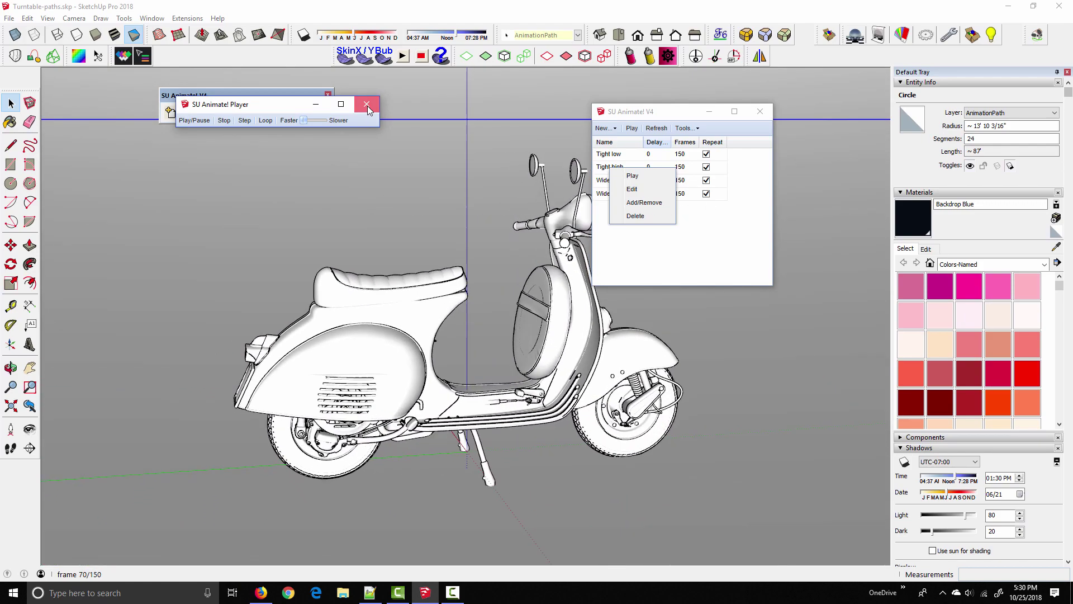
click(368, 106)
right_click(613, 192)
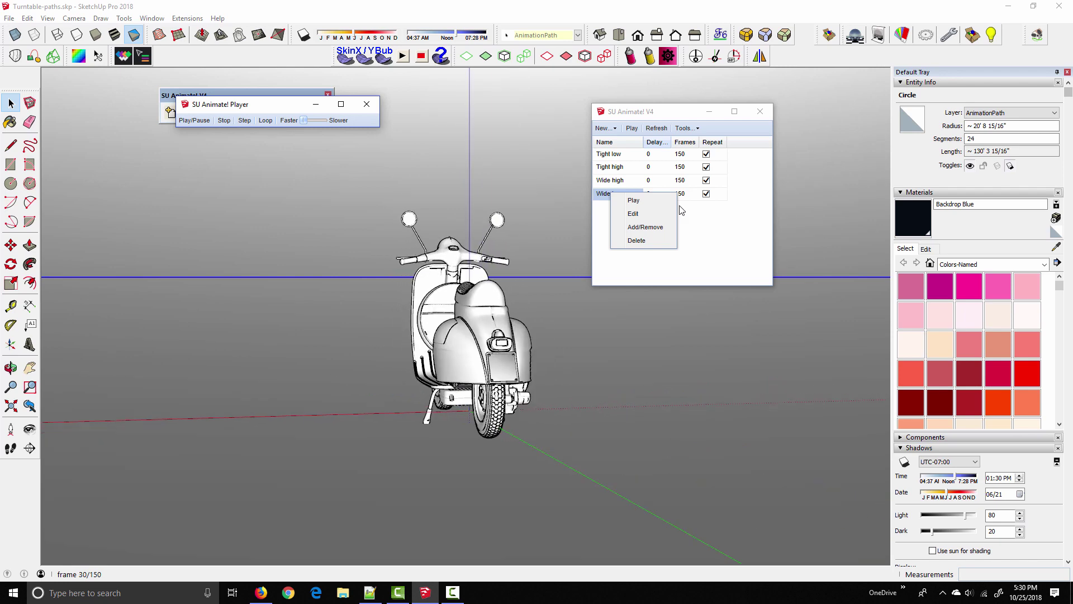
click(372, 108)
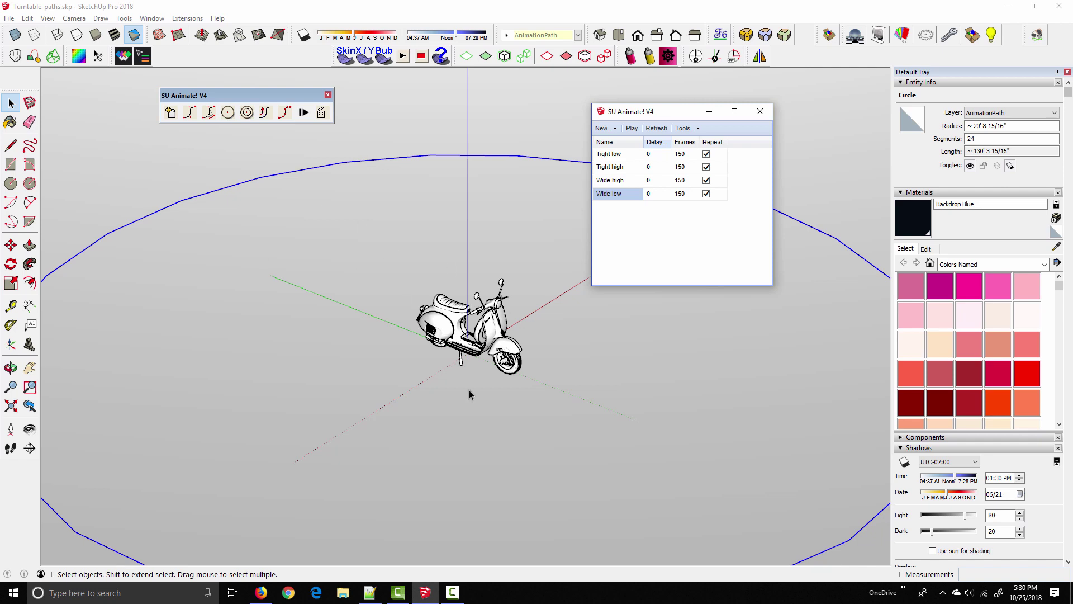
- Draw a circular SU Animate! path centred under the scooter and set its radius
click(228, 112)
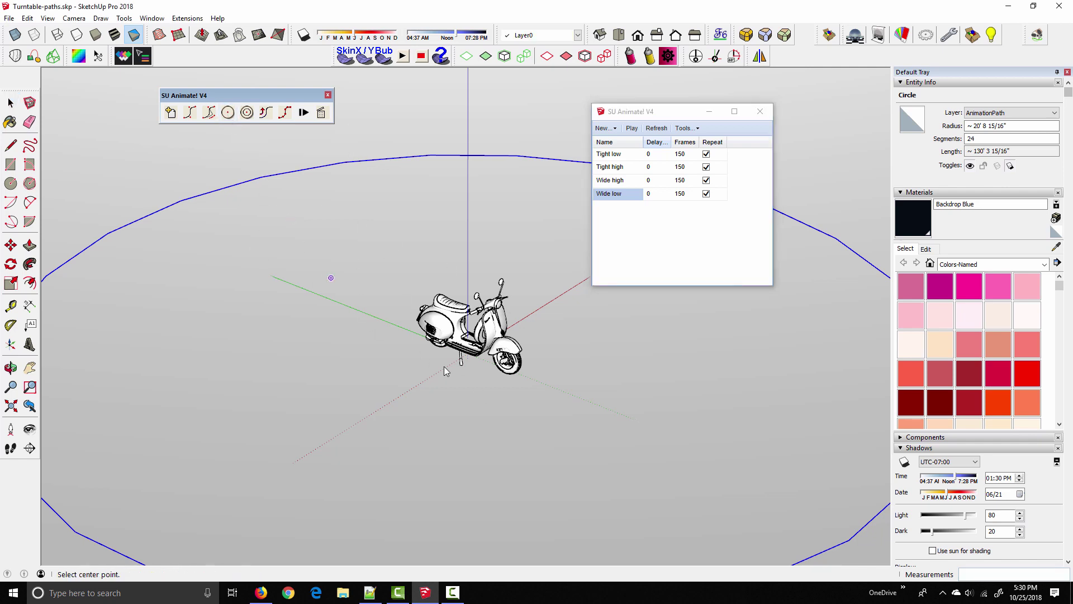
scroll(469, 381, up, 3)
click(464, 366)
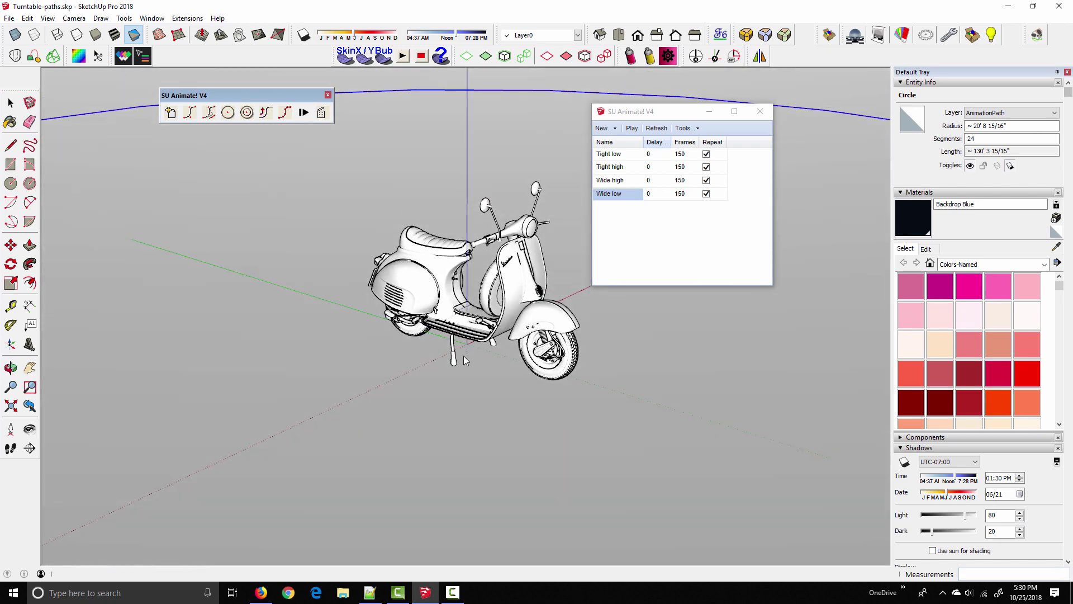
scroll(618, 485, down, 5)
scroll(617, 479, down, 4)
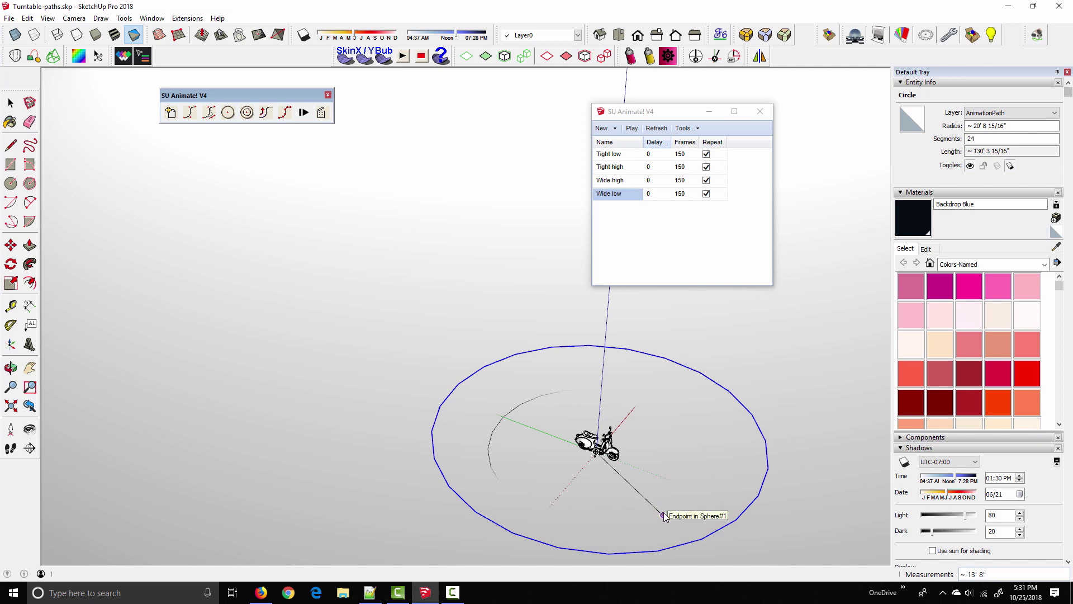
click(663, 513)
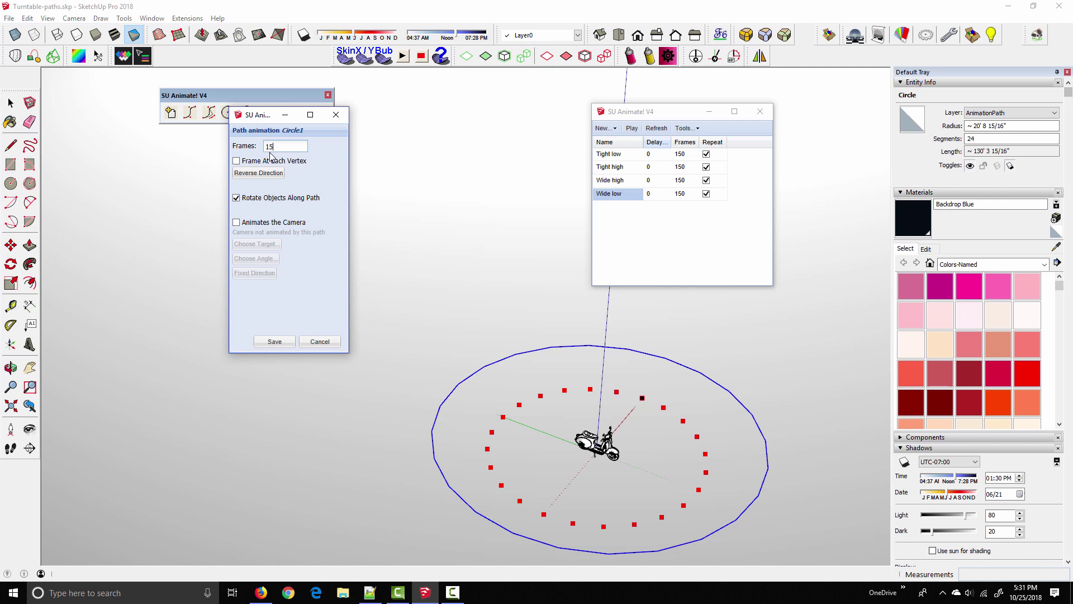
- Switch Circle1 from rotating objects to animating the camera, target Vespa Group, and save it
click(237, 198)
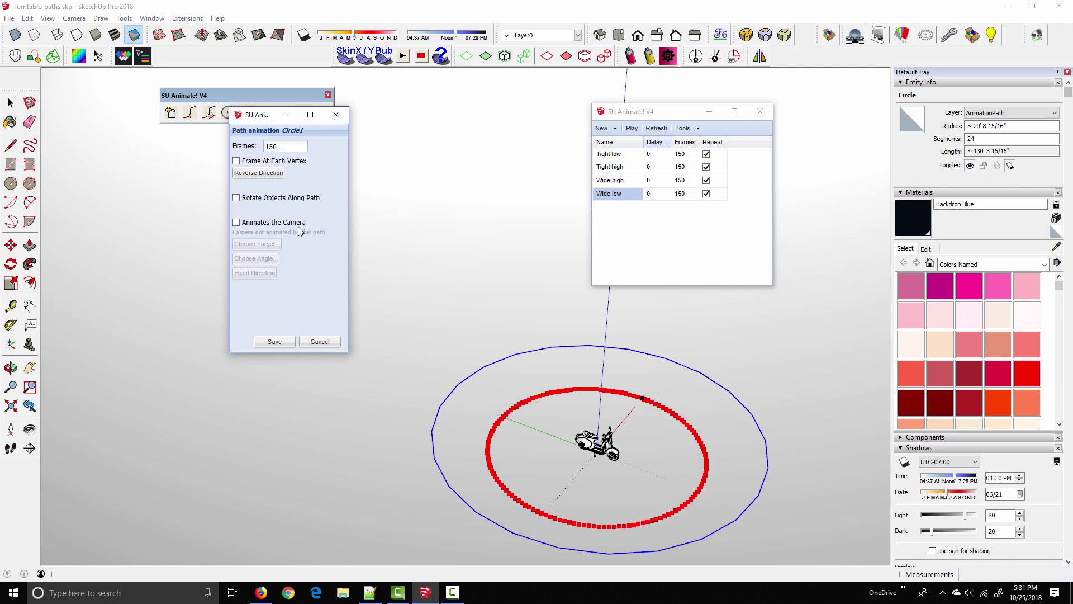
click(237, 222)
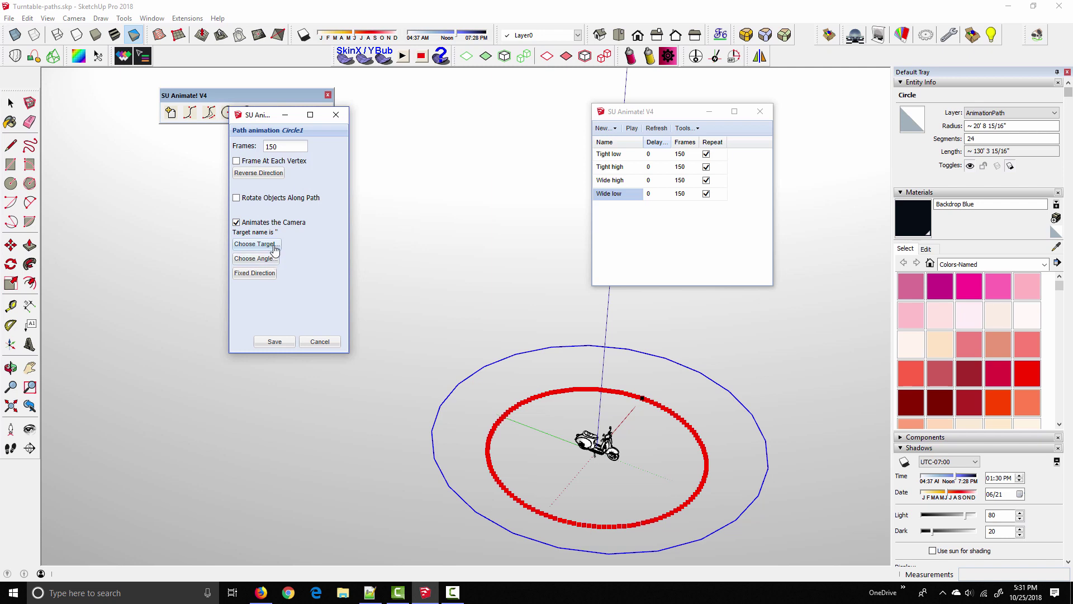
click(272, 246)
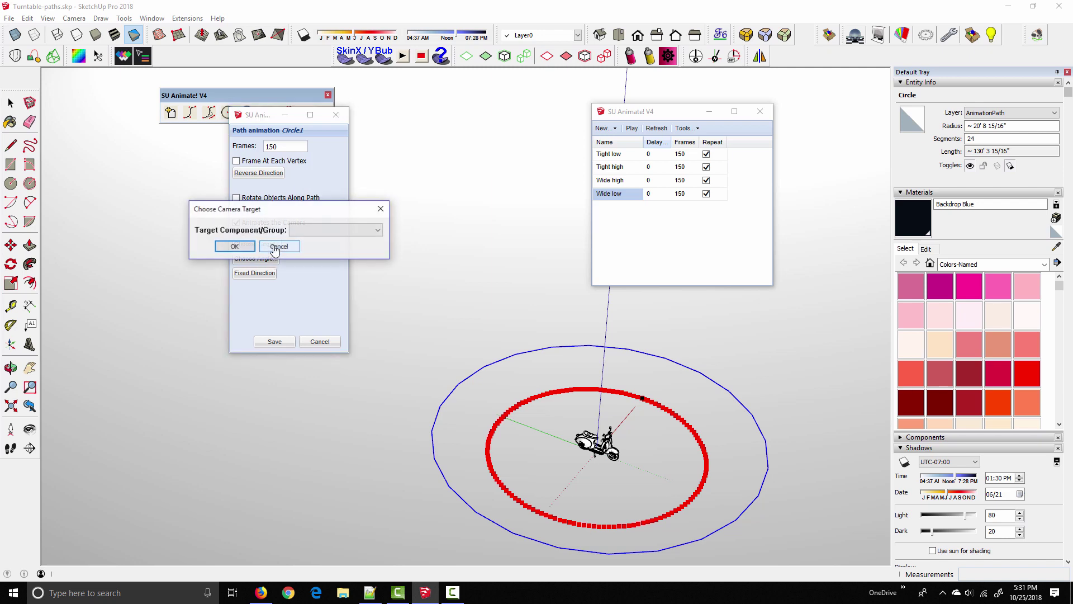
click(331, 229)
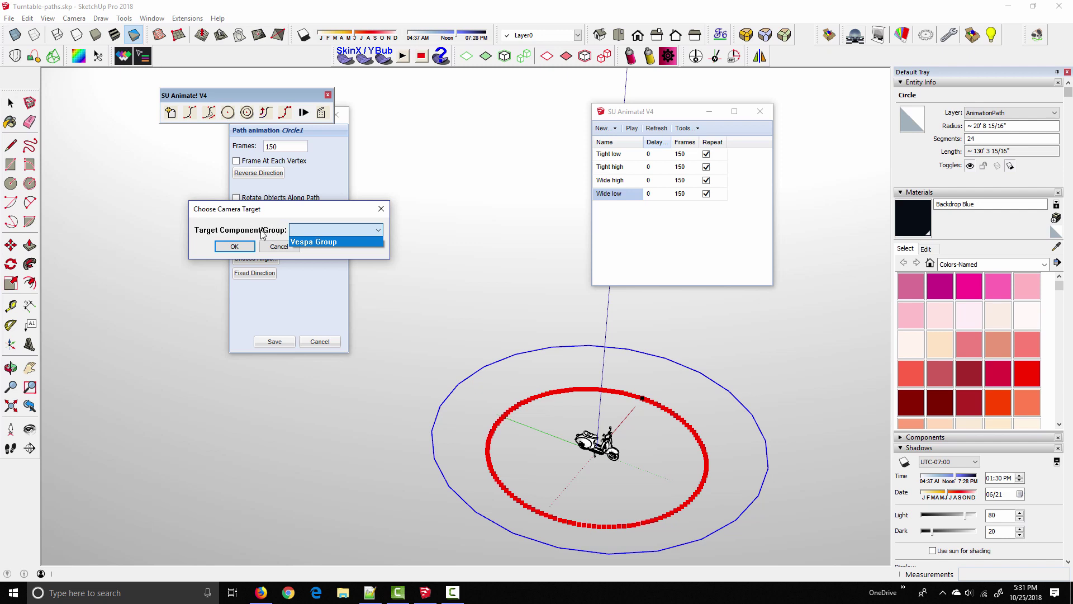
click(314, 243)
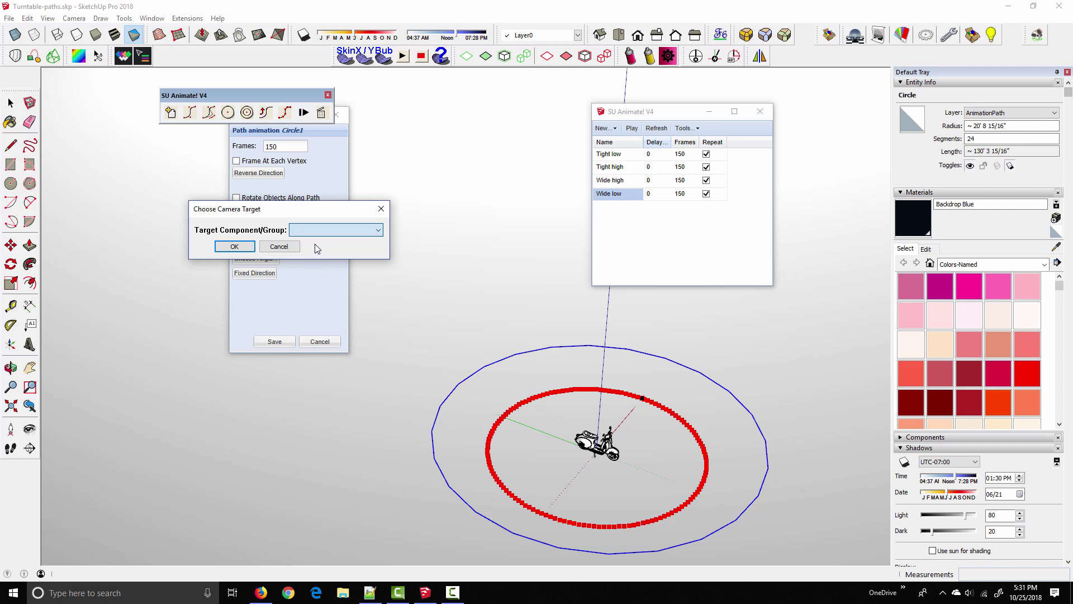
click(235, 246)
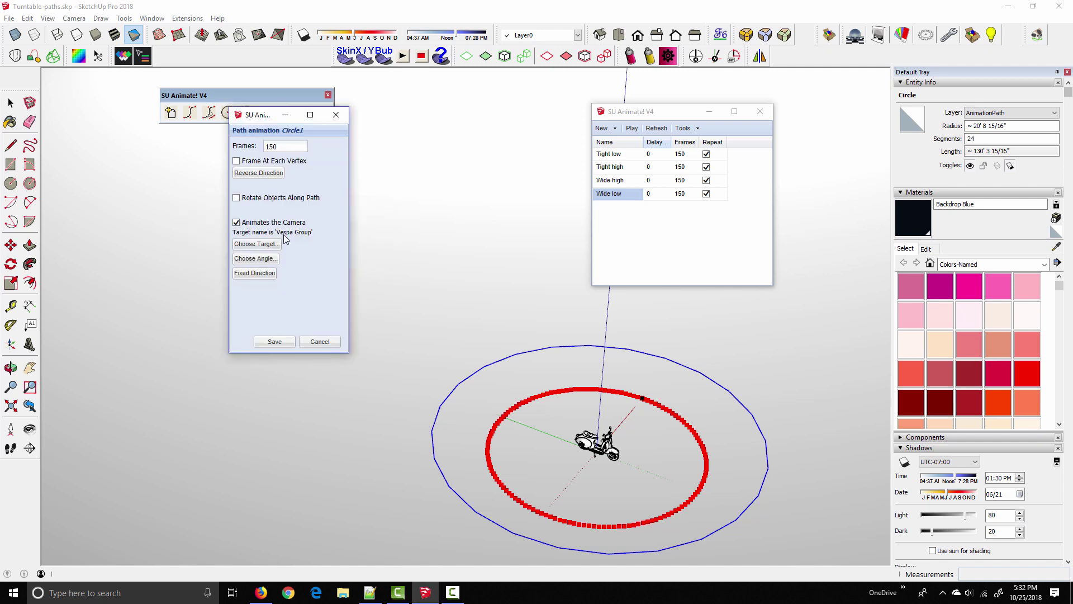
click(276, 342)
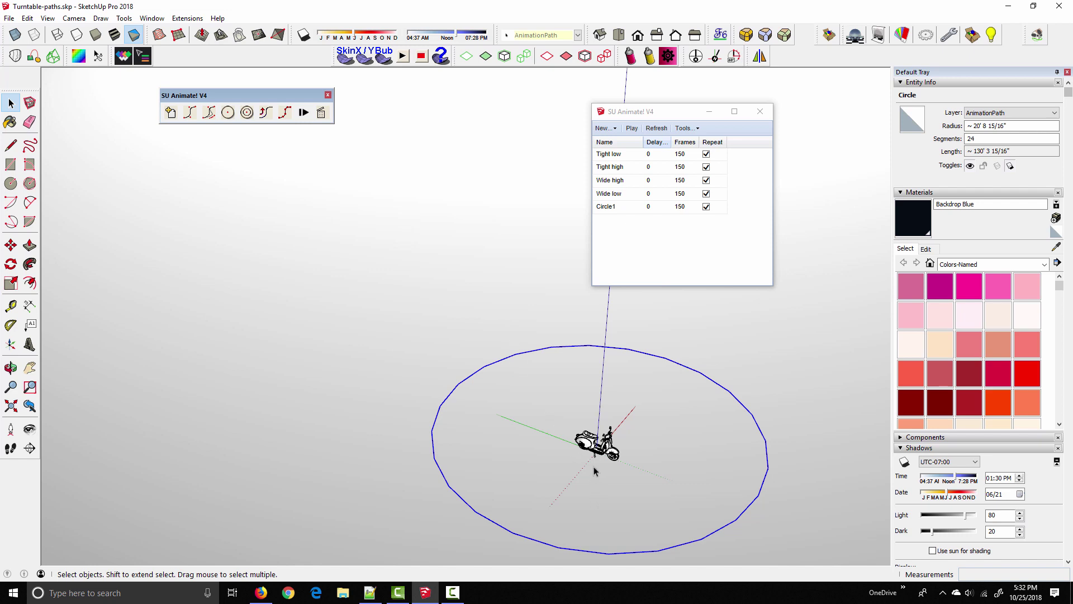
- Select the Circle1 animation and orbit in closer around the scooter
click(608, 208)
middle_drag(582, 494, 514, 392)
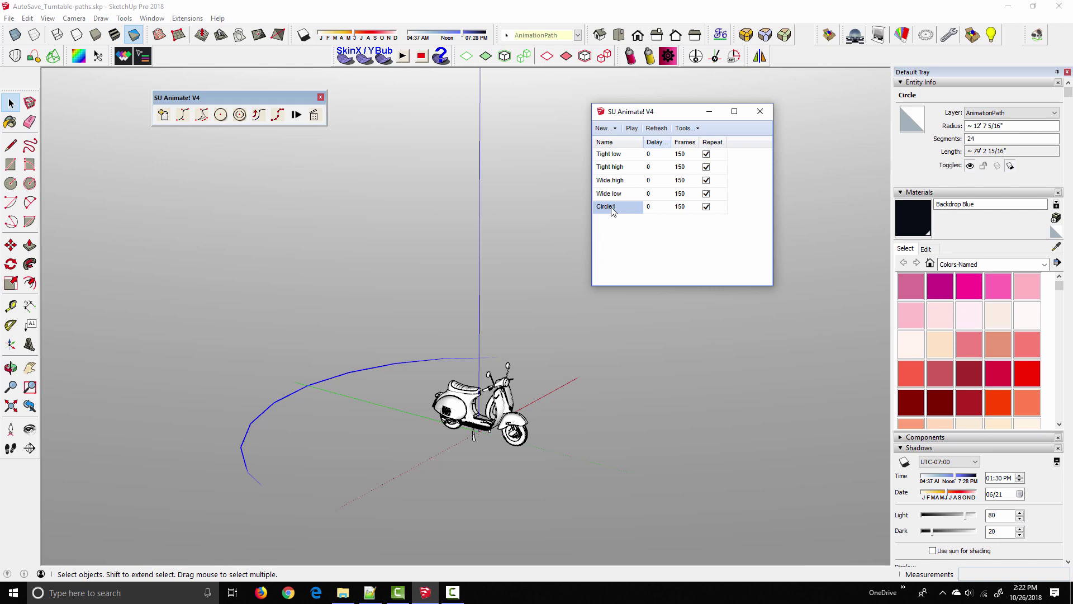
scroll(529, 372, up, 3)
middle_drag(529, 372, 473, 405)
scroll(472, 405, up, 3)
scroll(480, 289, down, 2)
- Move the path circle up the blue axis to roughly seat height and check it
key(m)
middle_drag(475, 285, 483, 249)
click(482, 249)
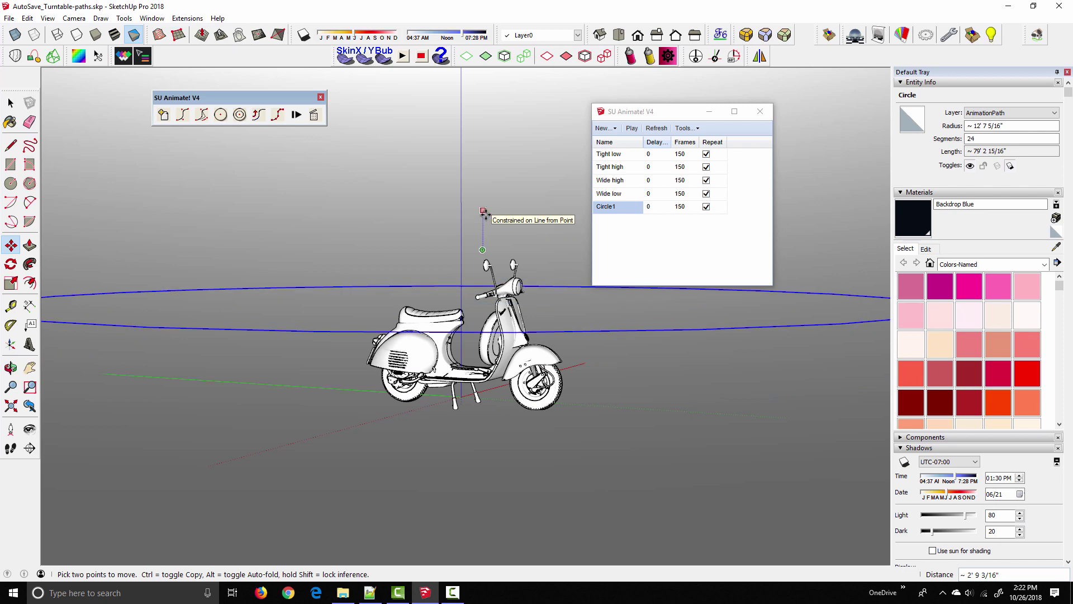
click(484, 211)
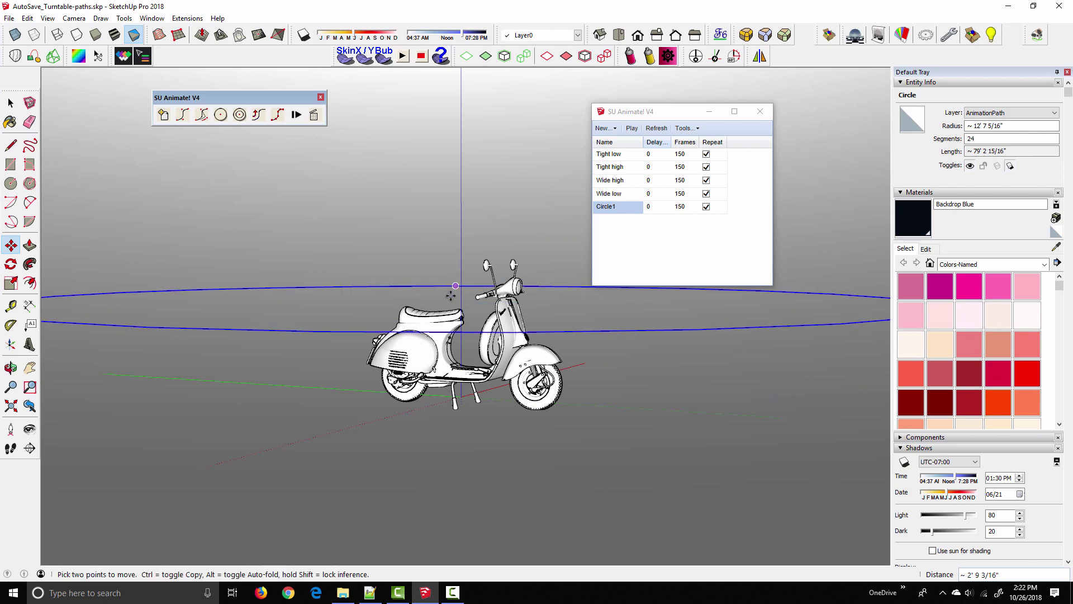
middle_drag(452, 295, 450, 391)
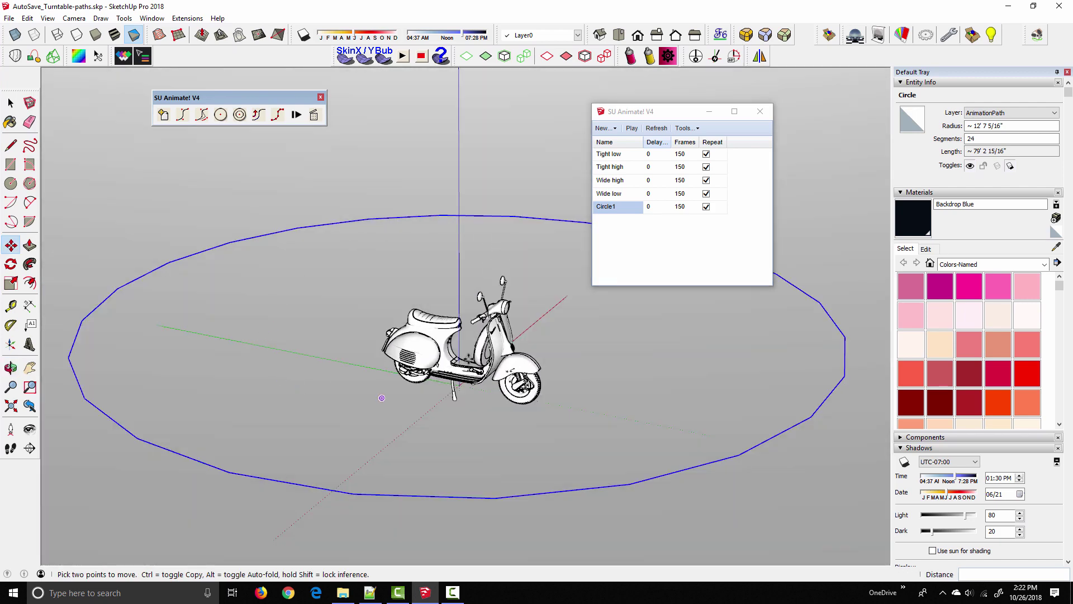
middle_drag(380, 369, 333, 304)
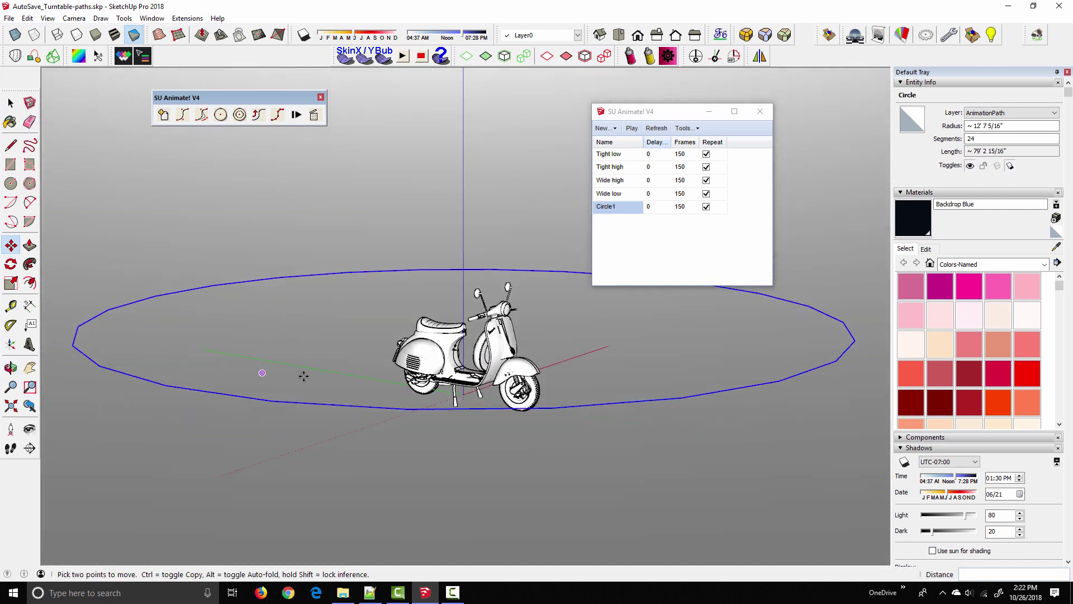
middle_drag(302, 373, 416, 357)
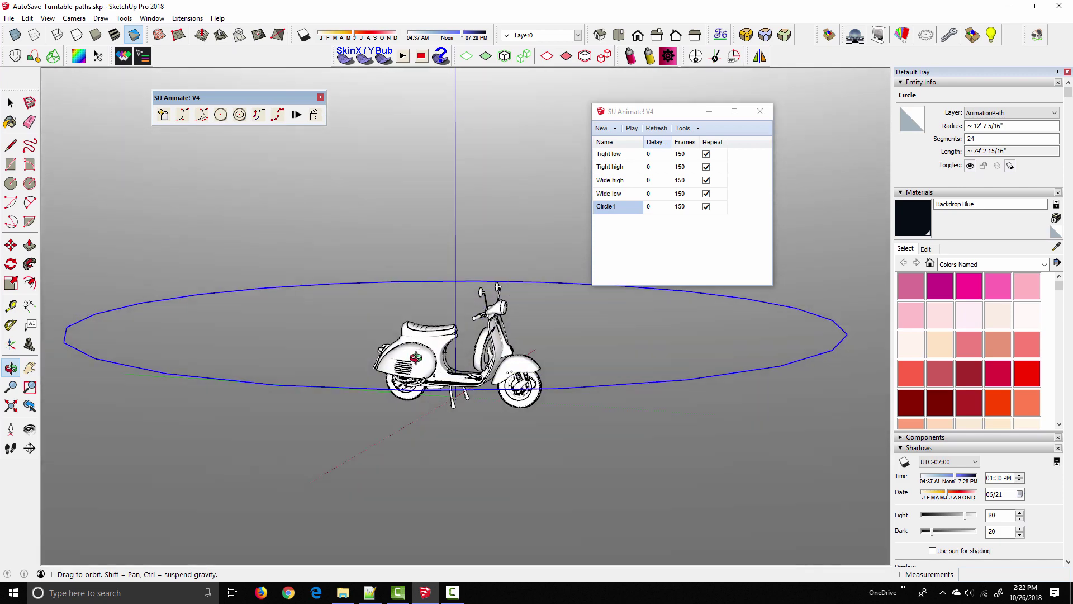
- Preview the Circle1 camera animation in the player
right_click(614, 215)
click(628, 222)
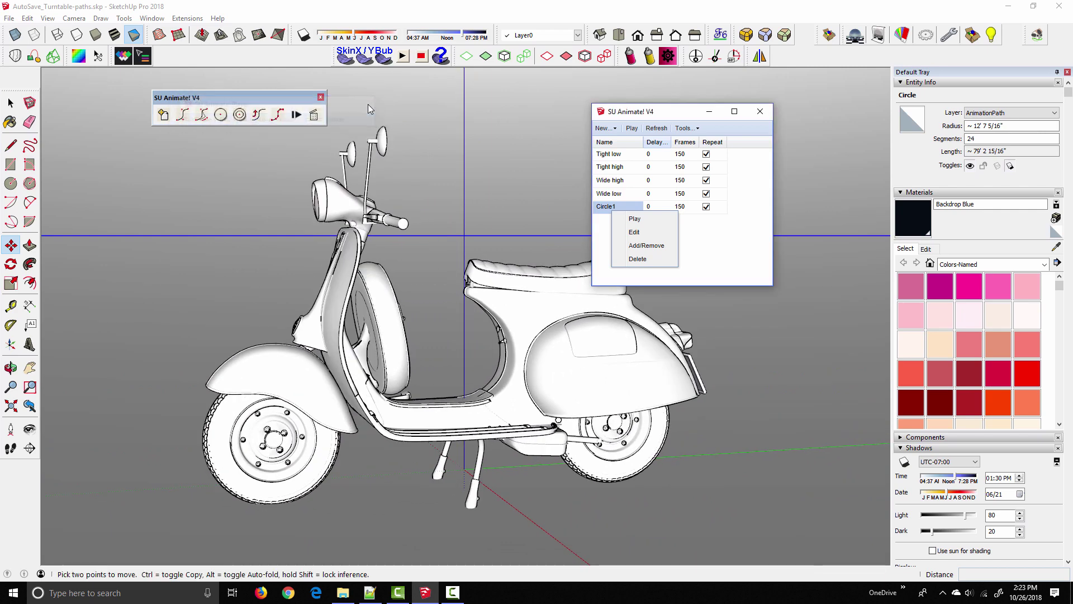
click(366, 107)
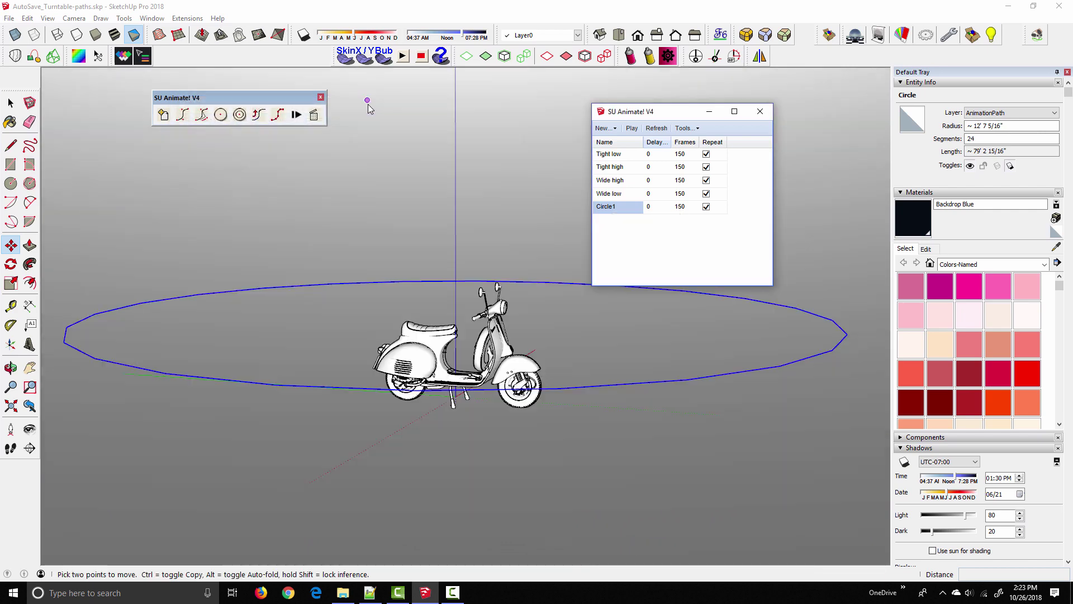
- Rename the Circle1 animation to 'New path'
click(609, 207)
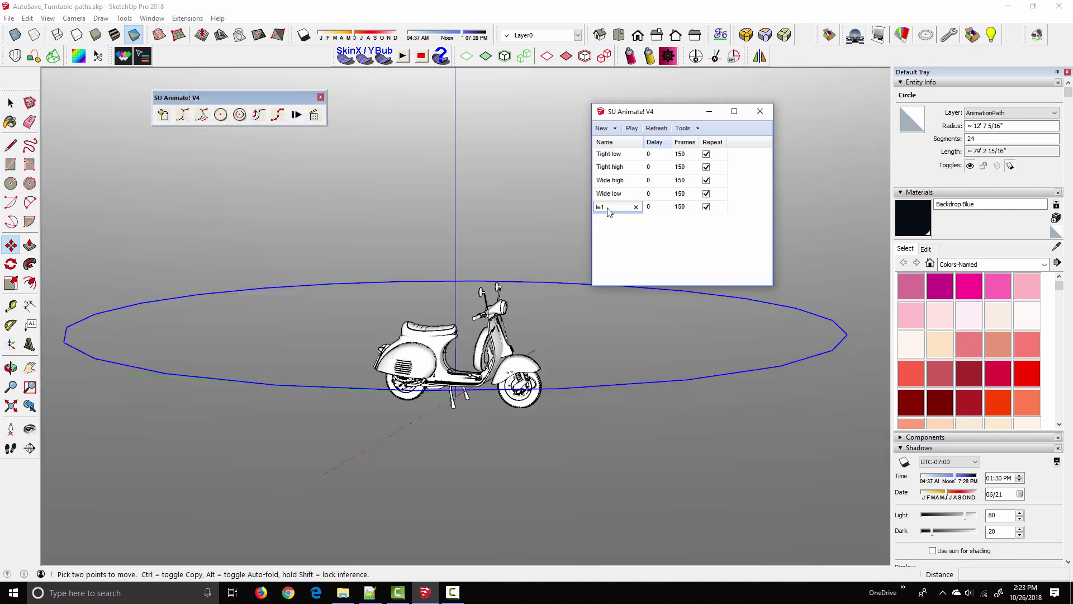
text(New pa)
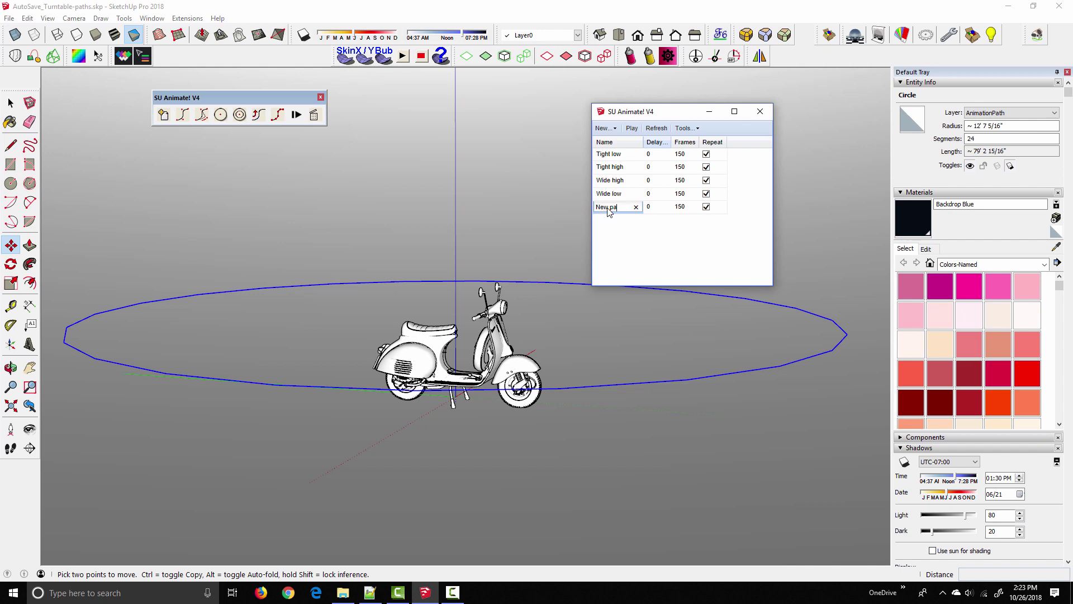
text(th)
key(Return)
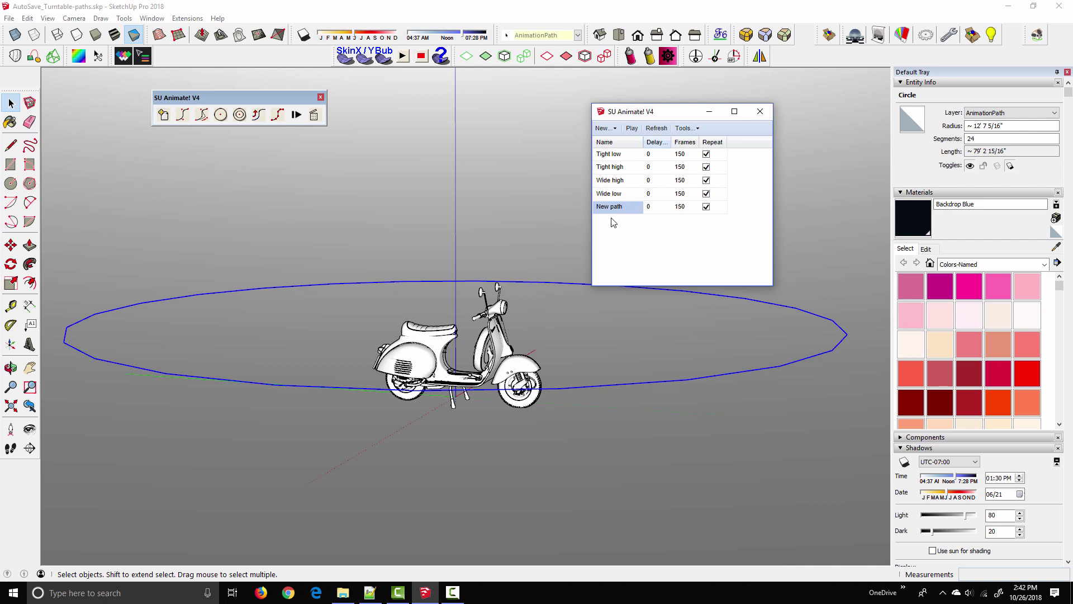
- Browse the SU Animate! Tools list, then select the New path animation
click(685, 128)
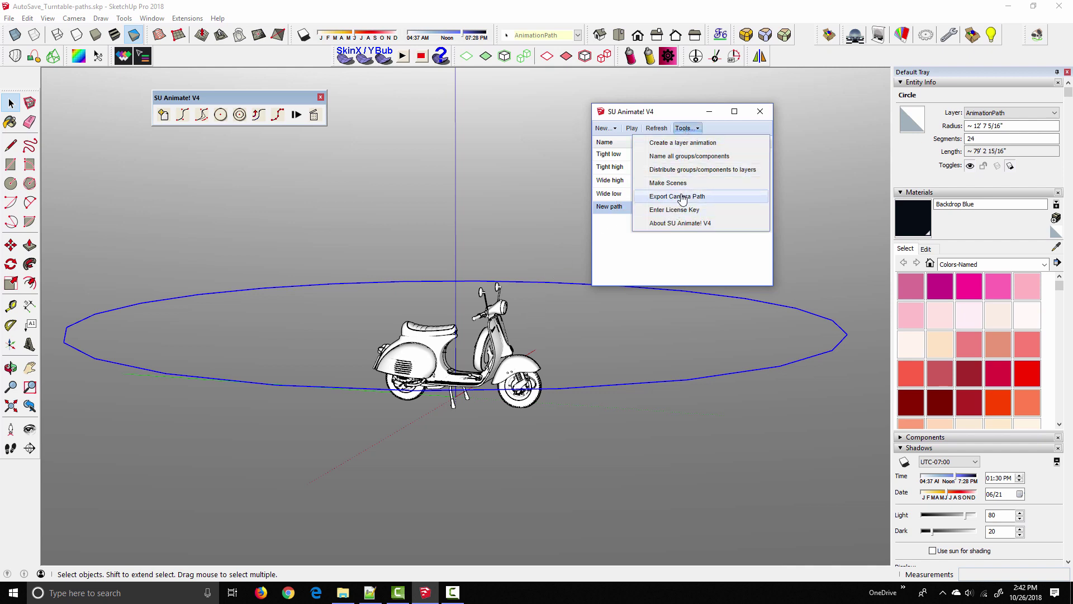
click(643, 269)
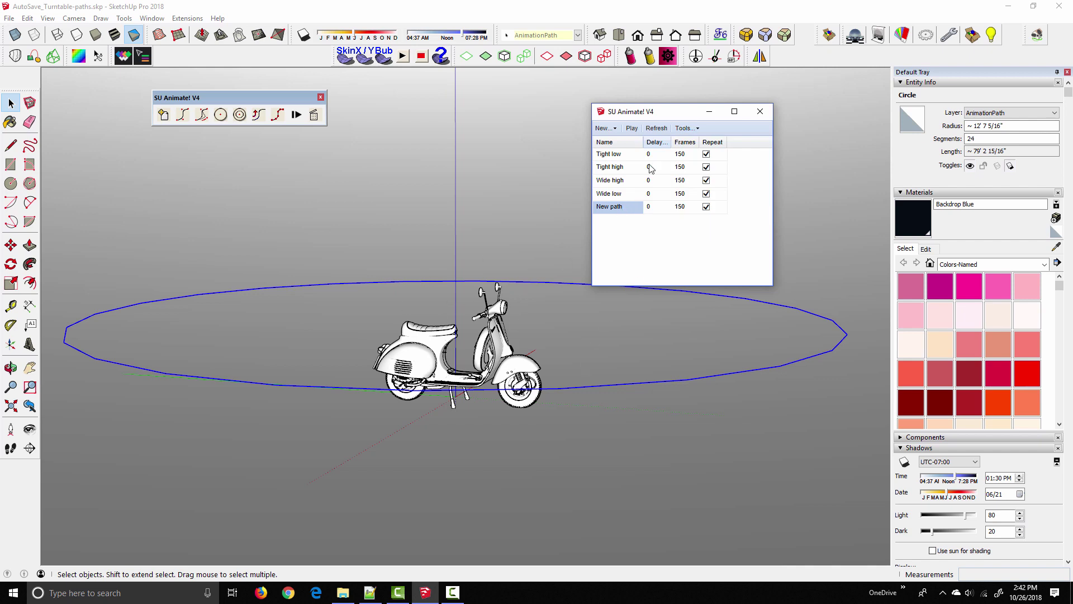
click(685, 128)
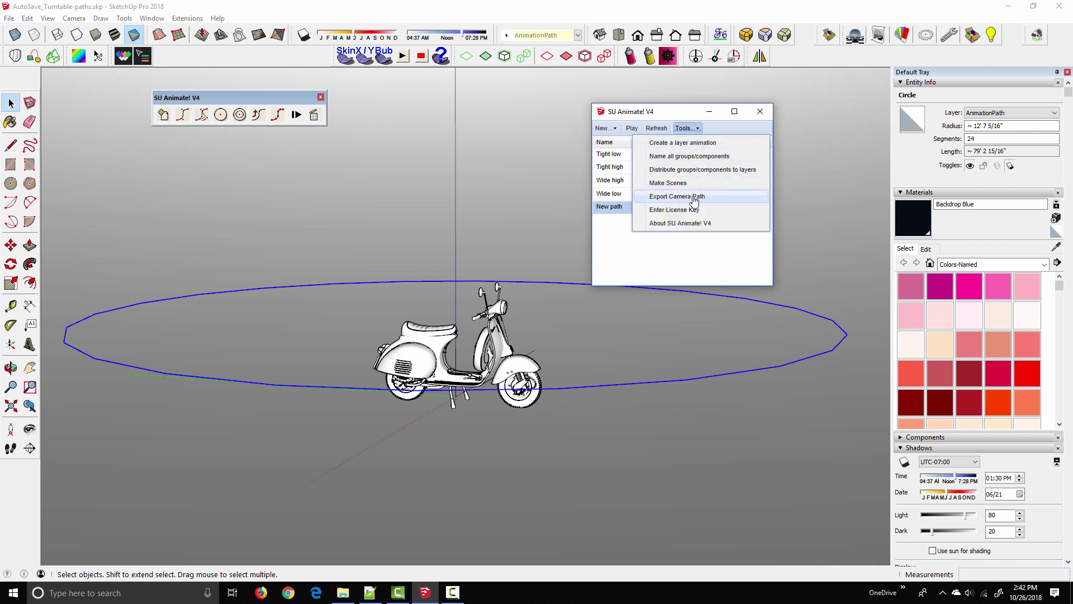
click(601, 232)
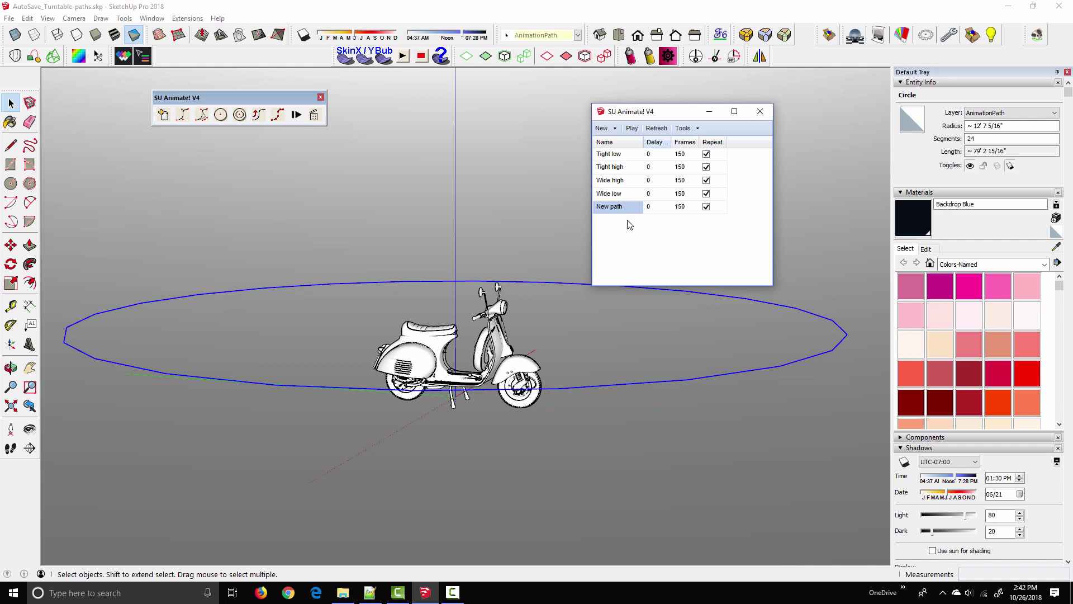
click(621, 183)
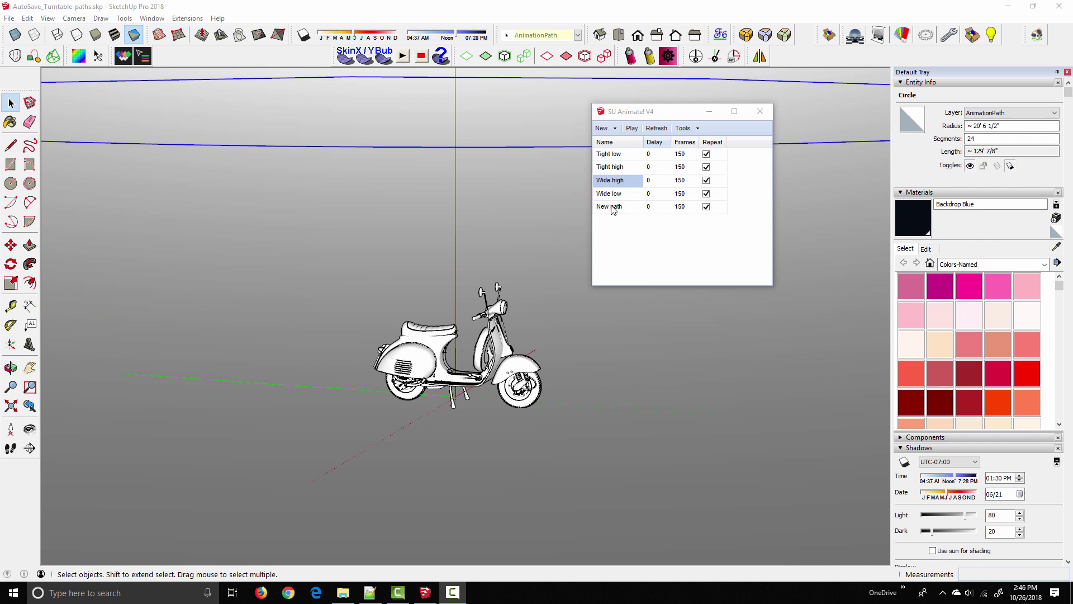
click(613, 207)
- Export New path's 150-frame camera path to AutoSave_Turntable-paths_CameraPath_001.csv
click(685, 131)
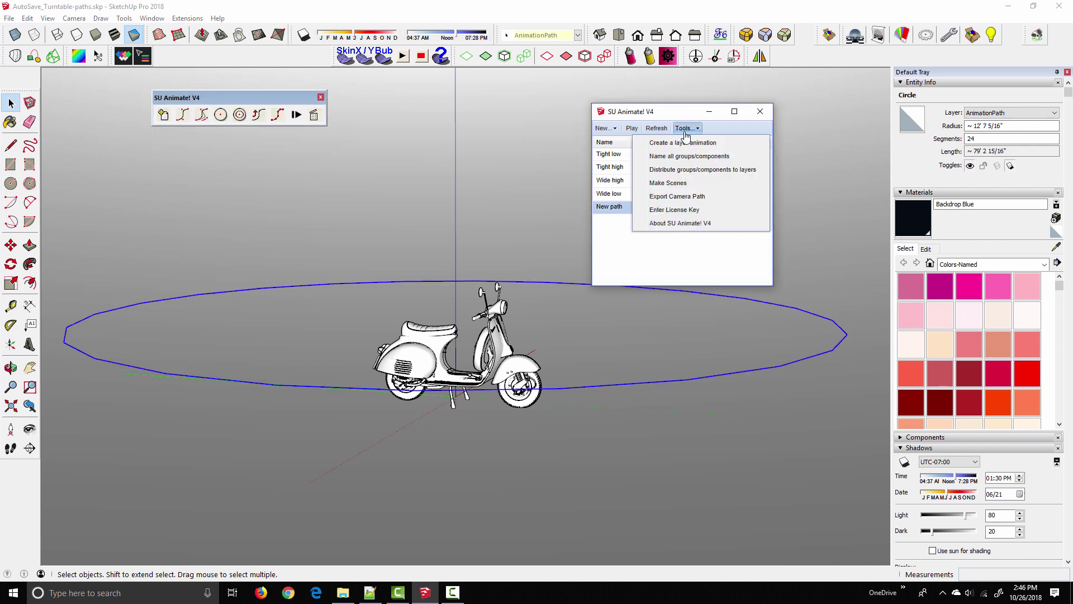
click(684, 196)
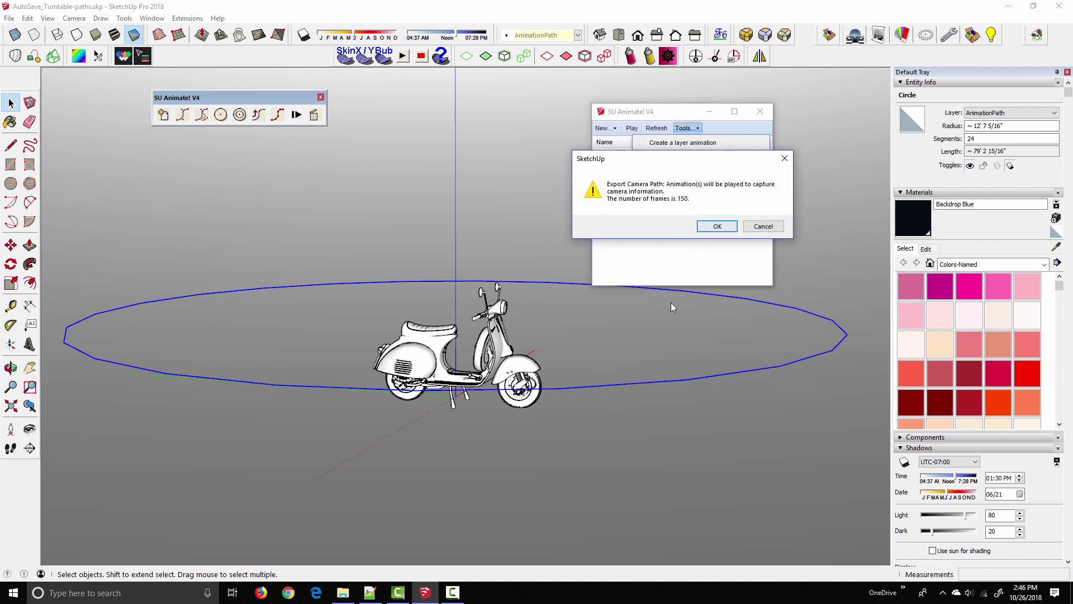
click(717, 227)
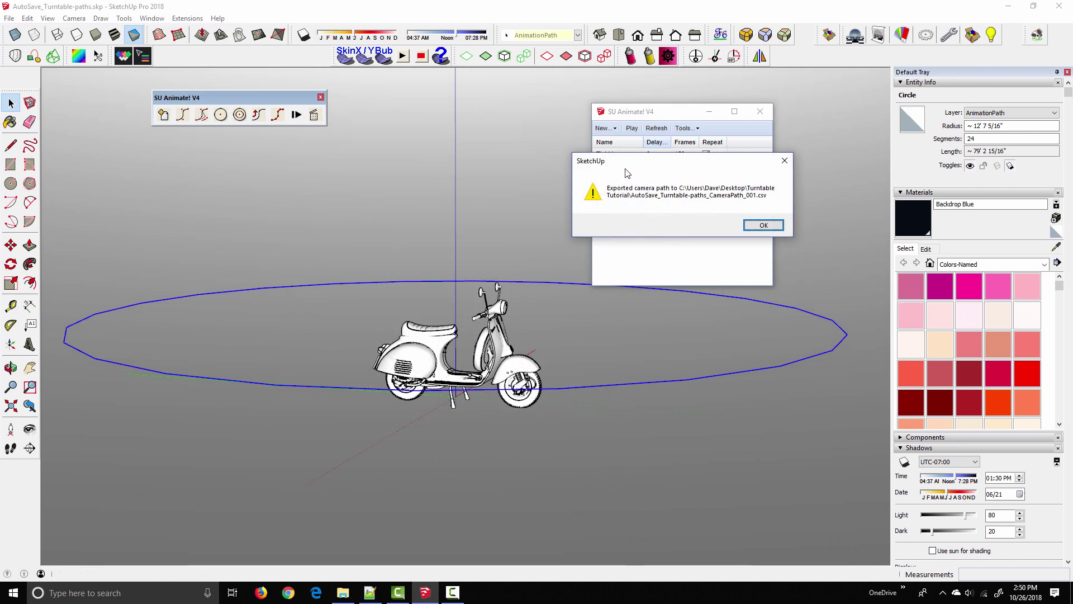
click(766, 225)
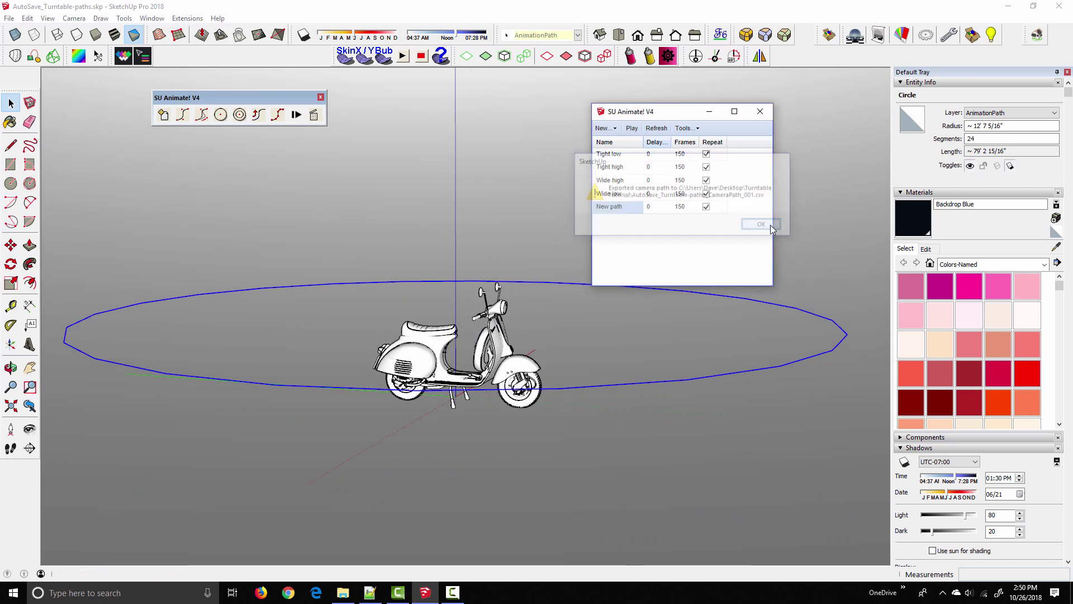
- Rename AutoSave_Turntable-paths_CameraPath_001.csv in the Turntable Tutorial folder to 'New camera path.csv'
click(343, 592)
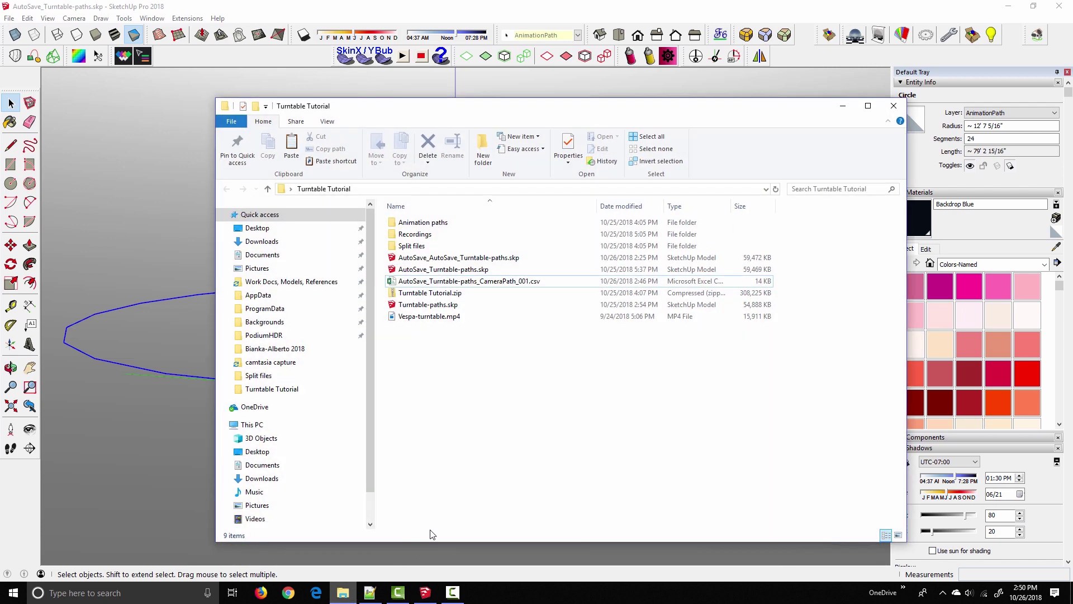
click(466, 283)
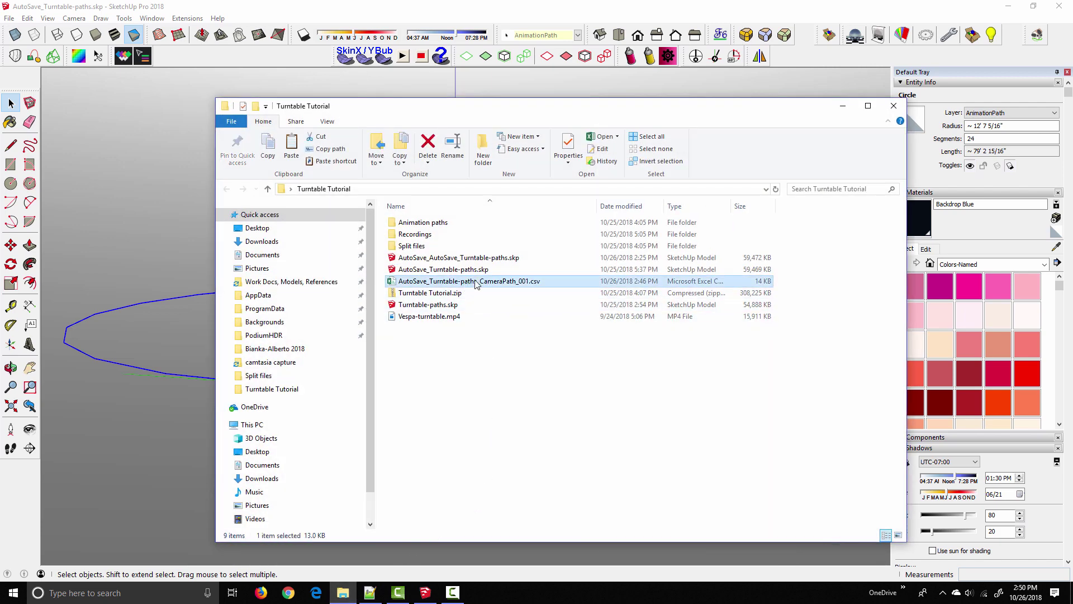
click(480, 283)
click(527, 282)
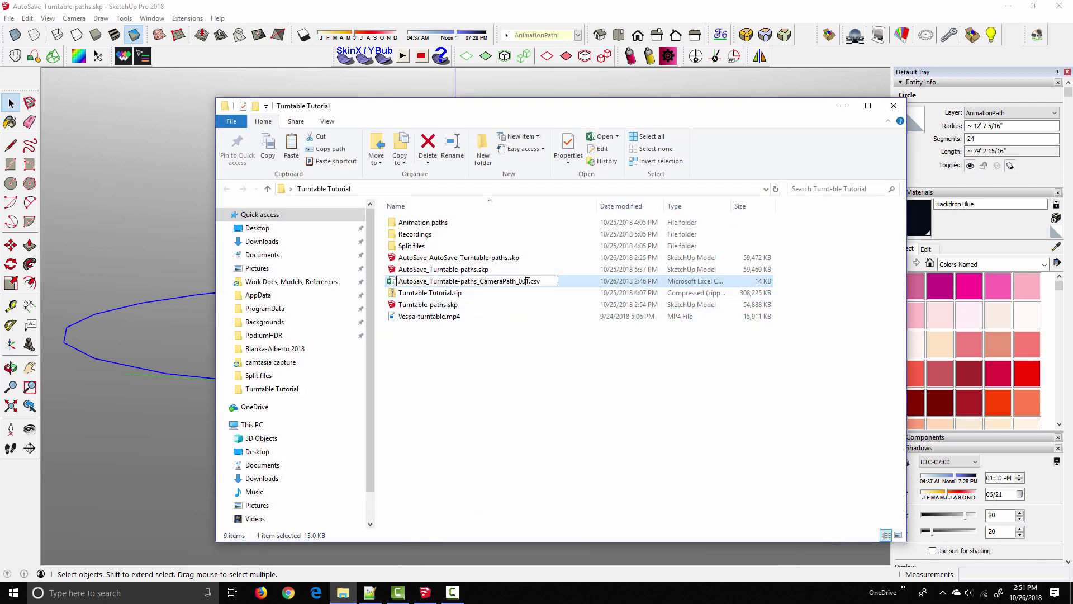
drag(528, 281, 395, 281)
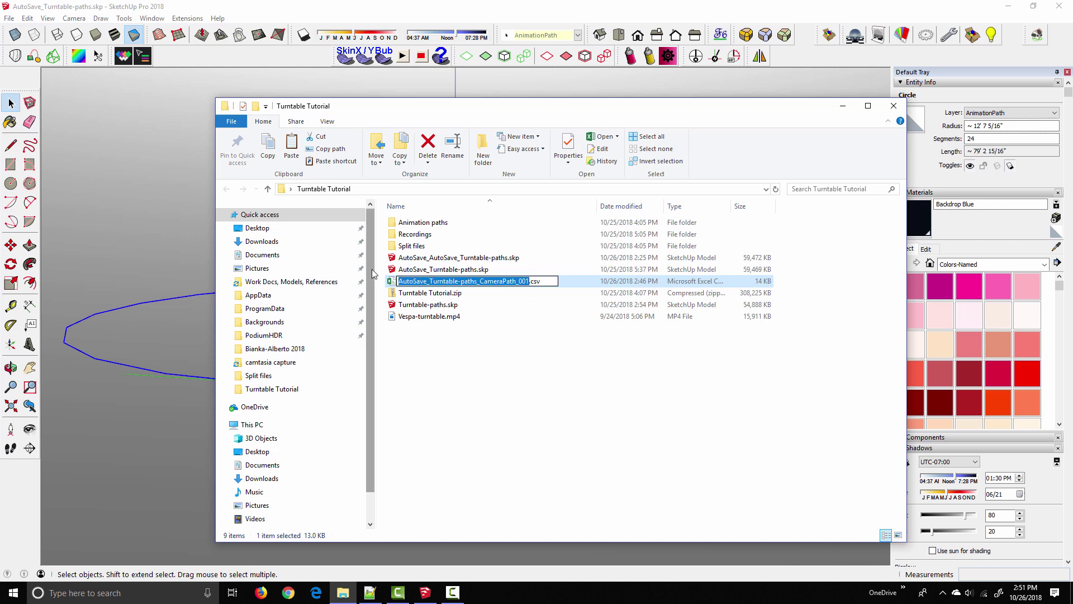
text(New camera path)
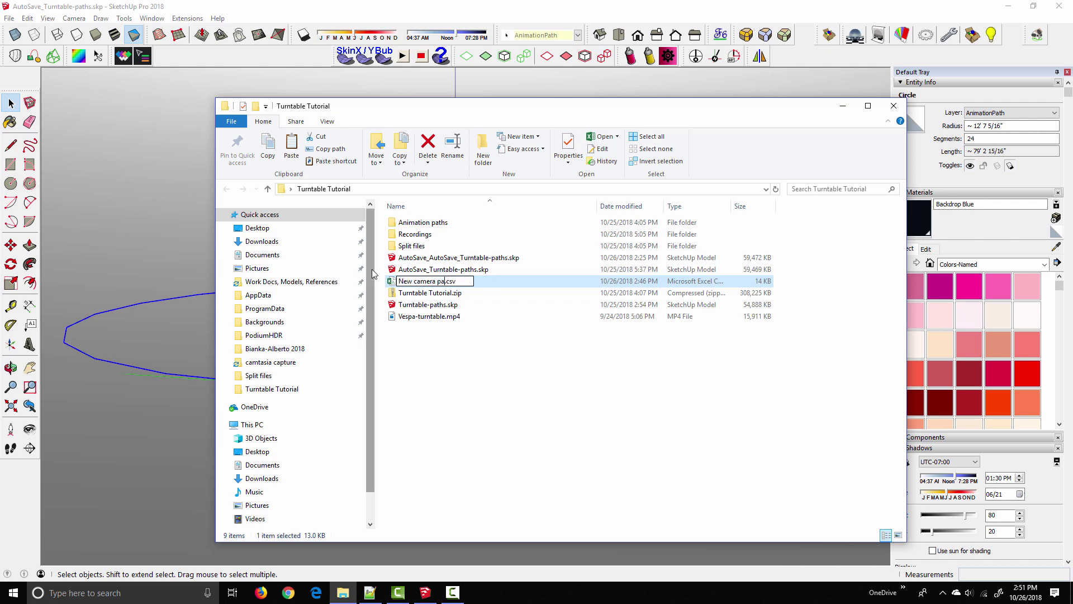
key(Return)
click(465, 411)
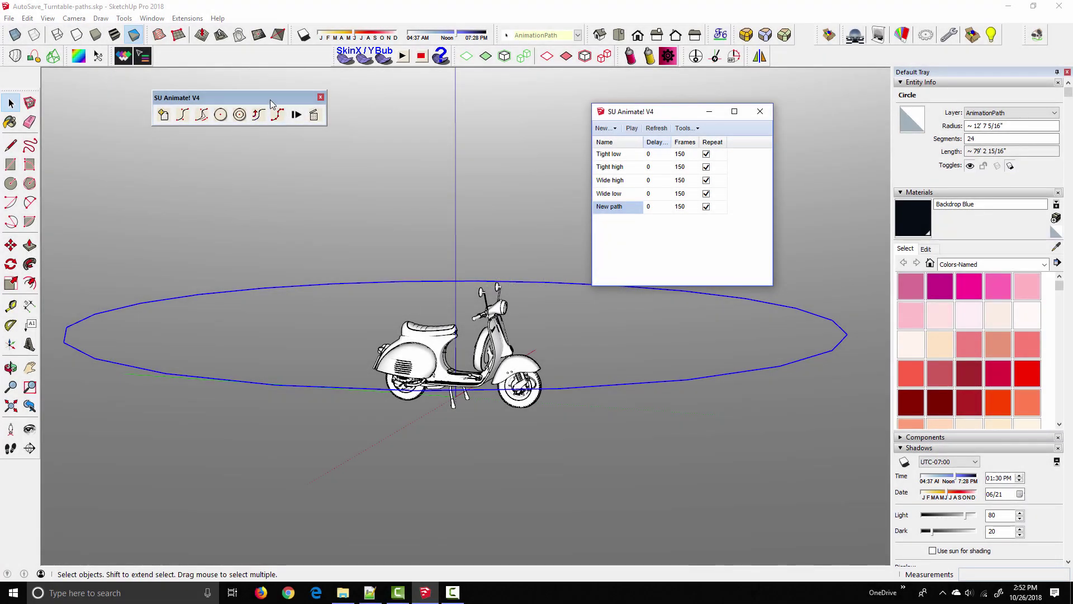
- Dock the SU Animate! toolbar, close its path manager, and launch ProWalker GPU
drag(270, 99, 285, 56)
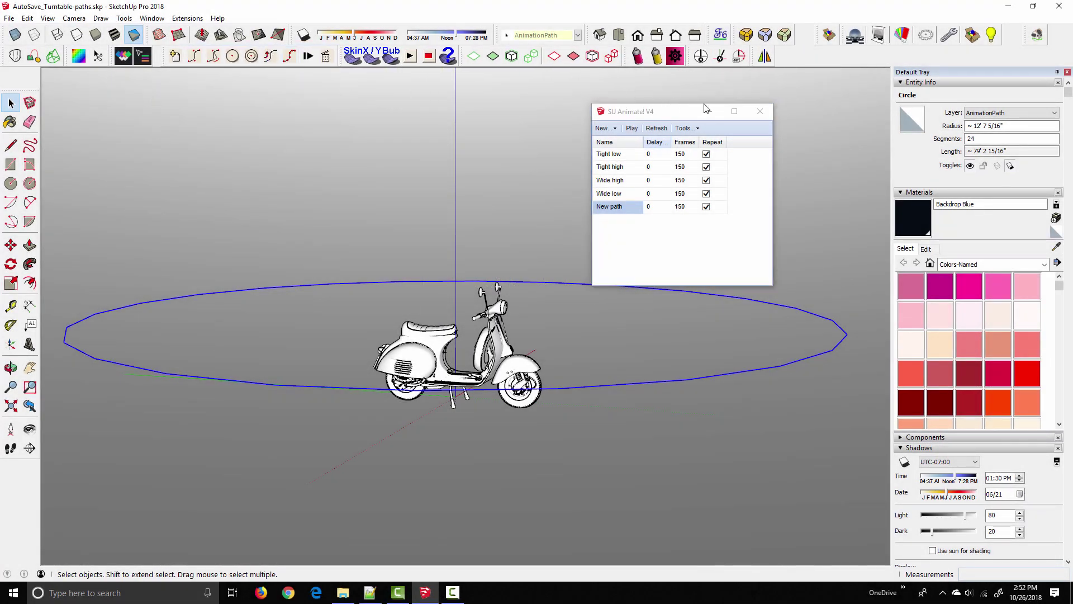
click(759, 111)
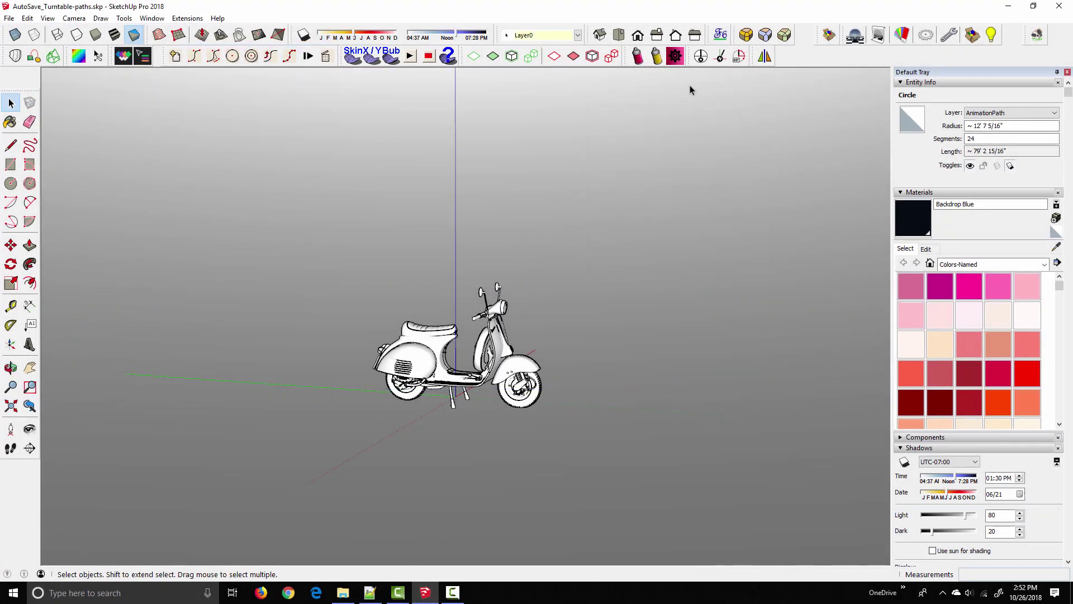
click(1032, 35)
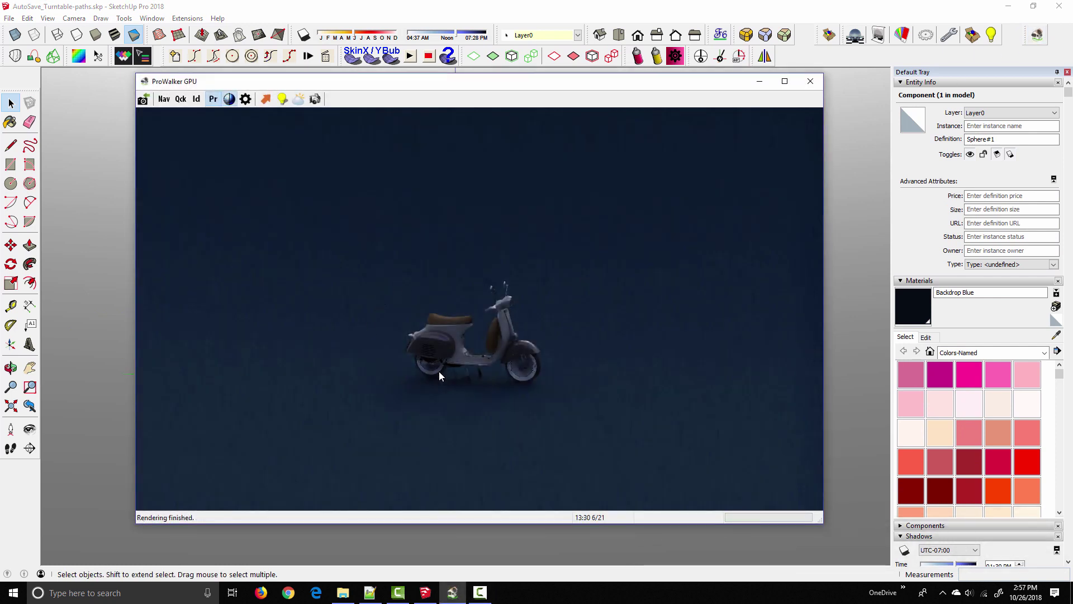
- Import New camera path.csv into ProWalker's path list and select the resulting New Path
click(266, 99)
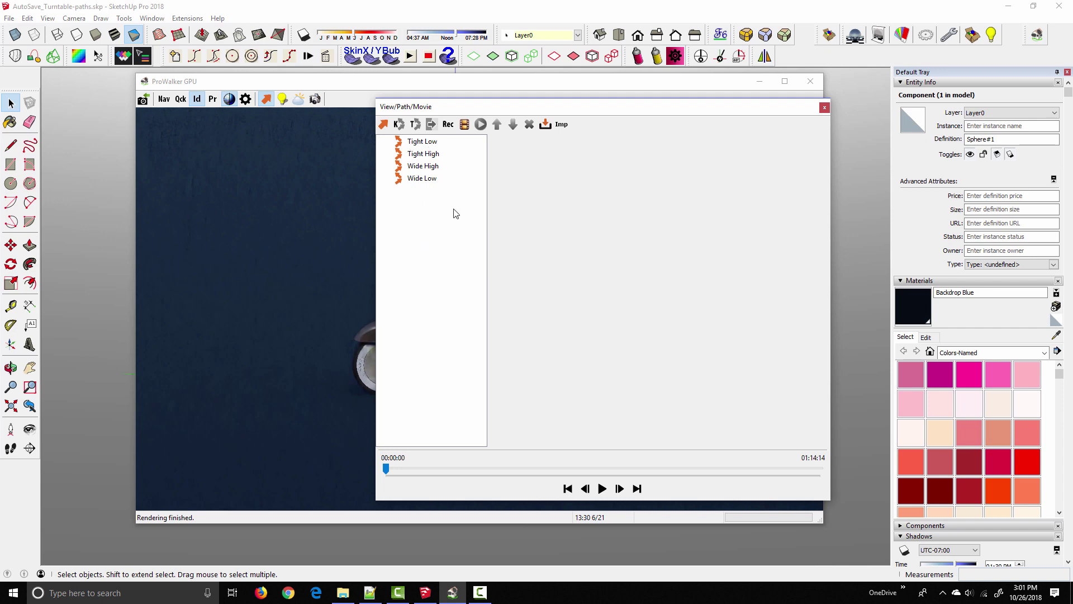
click(560, 124)
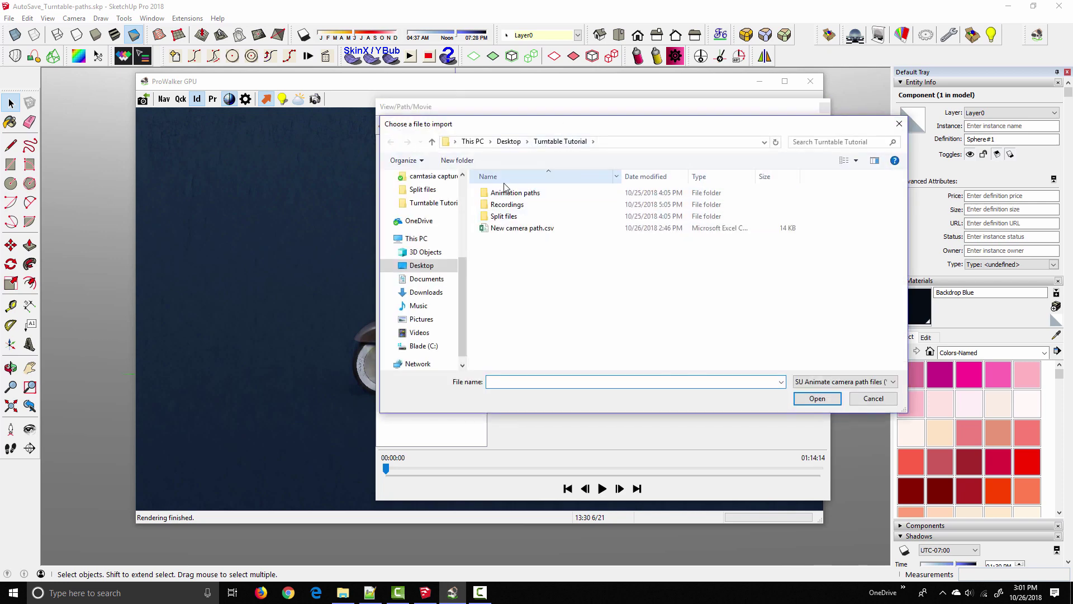
click(519, 231)
click(811, 398)
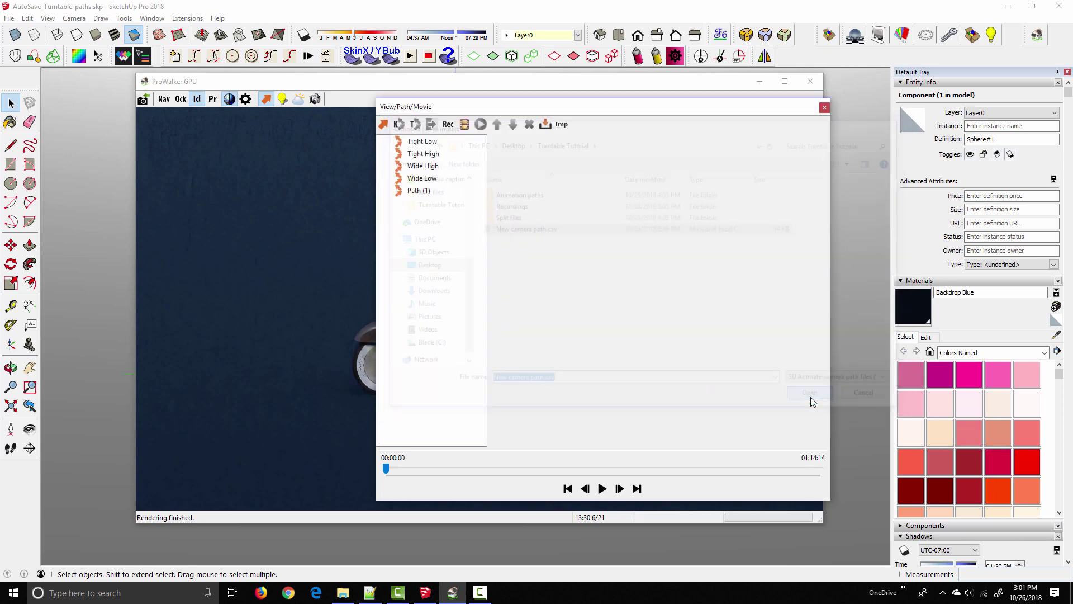
click(418, 191)
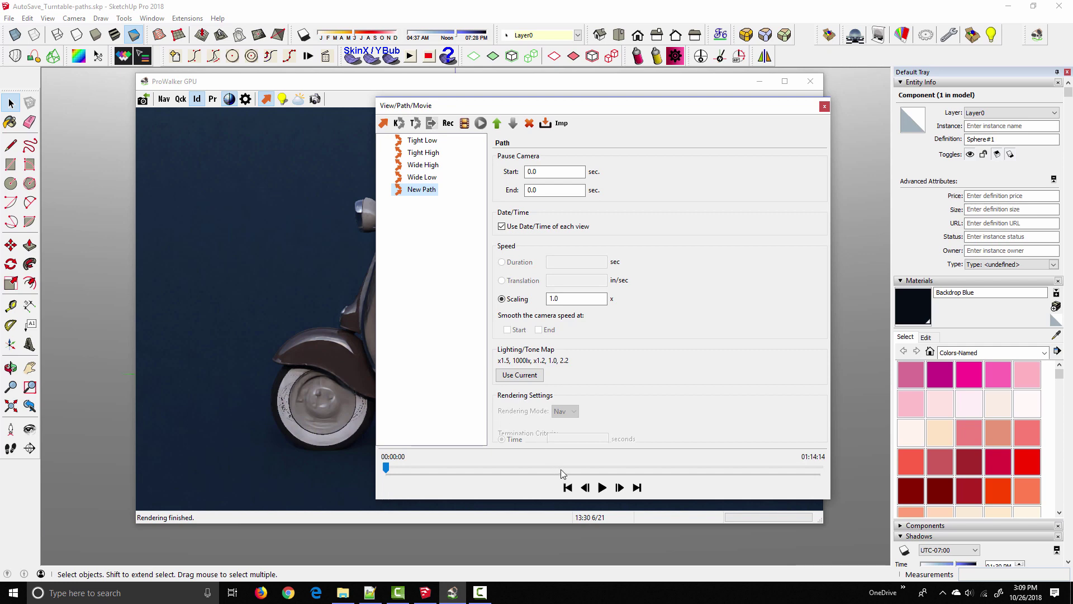
- Play the New Path animation preview and watch the scooter render beside the path panel
click(602, 488)
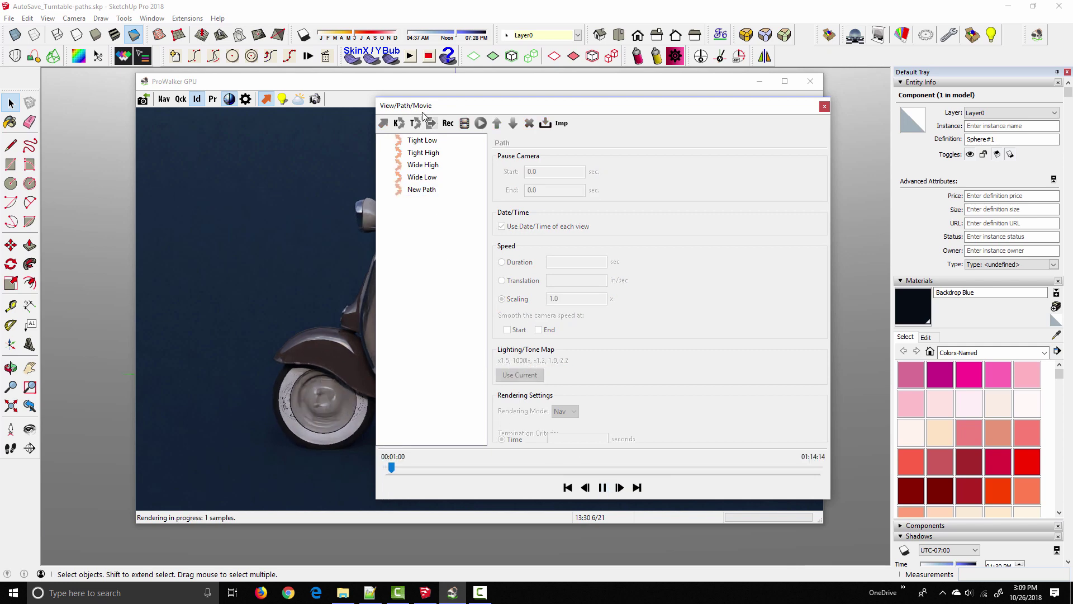
drag(424, 110, 509, 108)
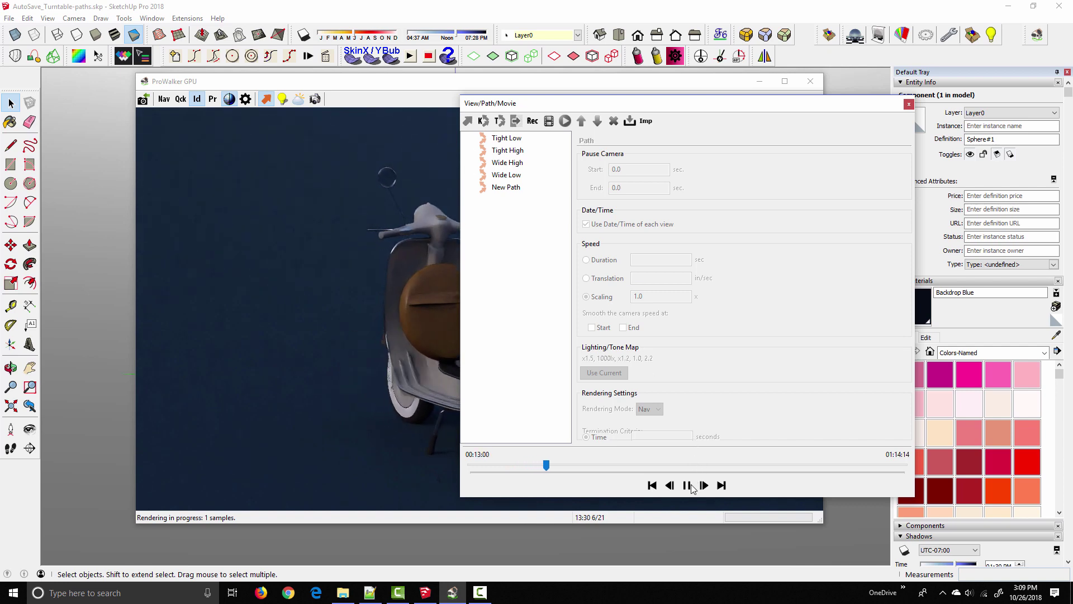
drag(483, 109, 619, 113)
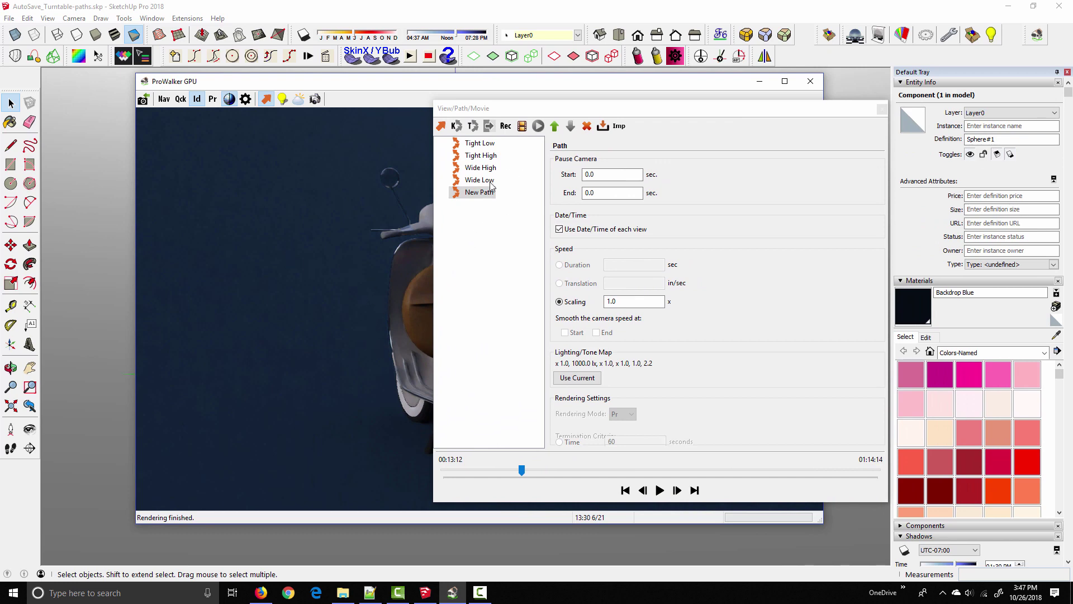
- Add Movie1 containing New Path, close the path panel, and switch to Photoreal mode
click(522, 126)
click(475, 204)
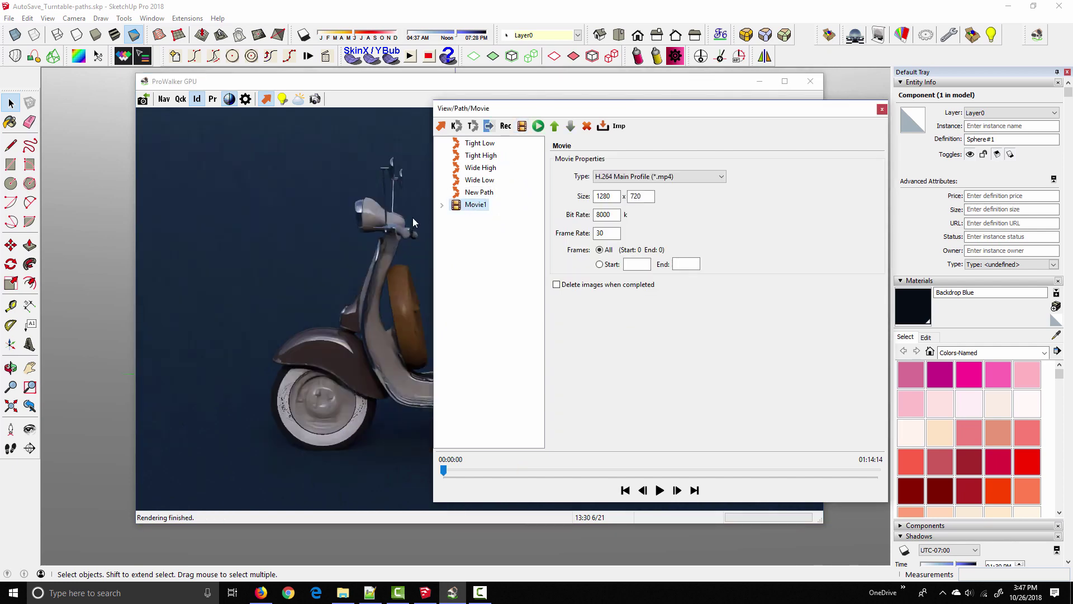
click(441, 205)
click(472, 218)
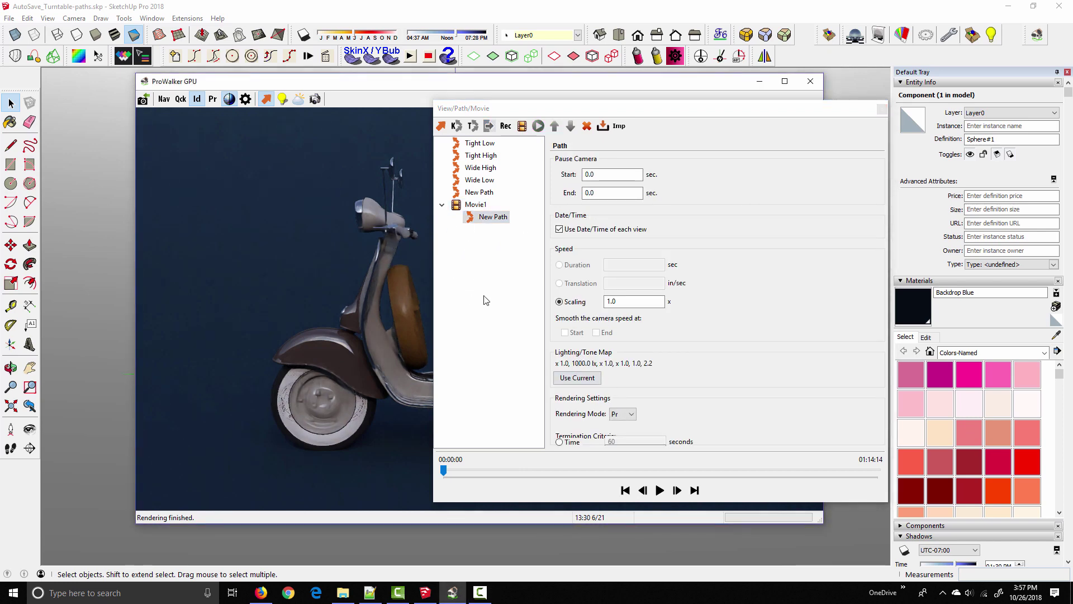
click(881, 110)
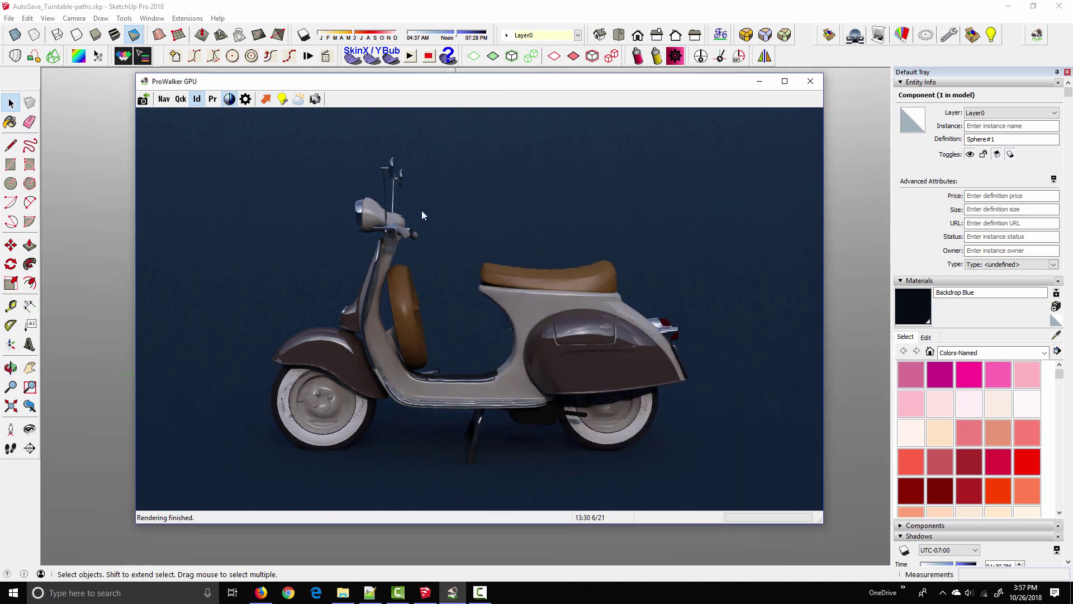
click(213, 100)
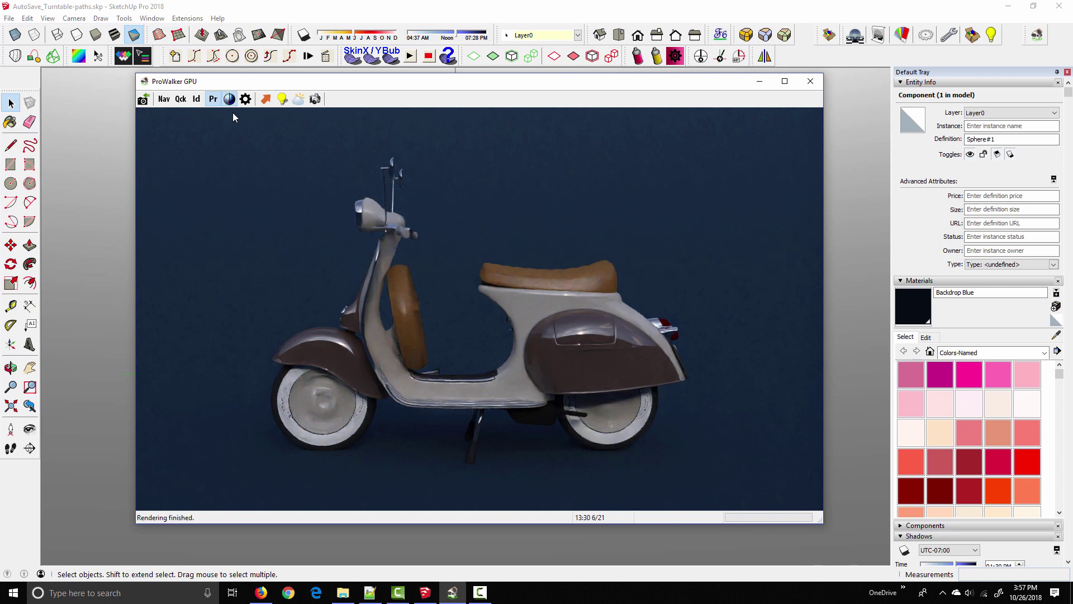
- Set physical light 4.2, brightness 1.2, gamma 1.9, and limit rendering to 10 samples
click(282, 100)
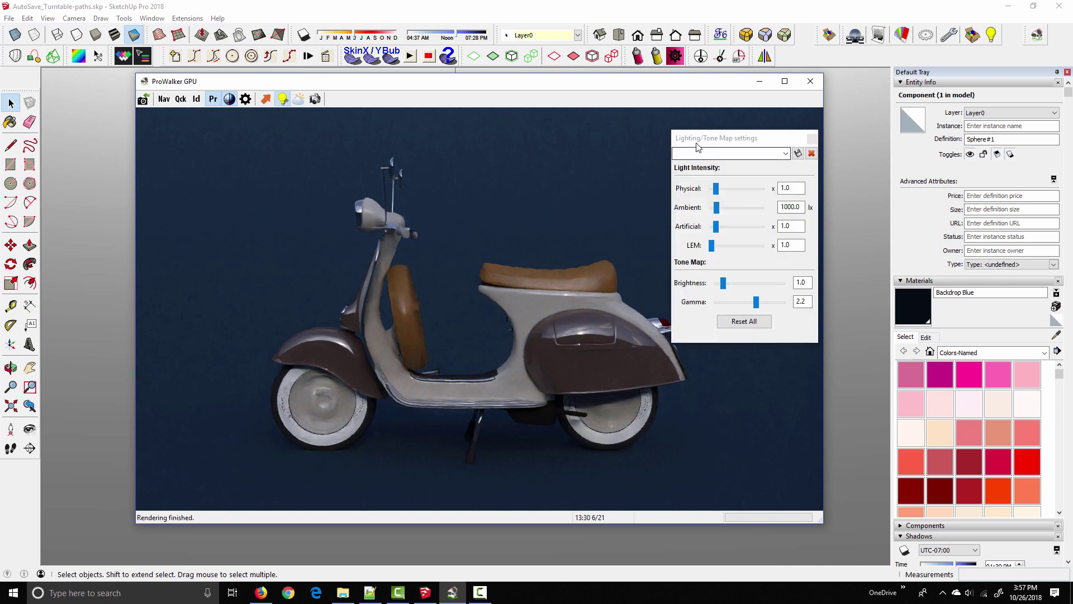
drag(679, 138, 613, 132)
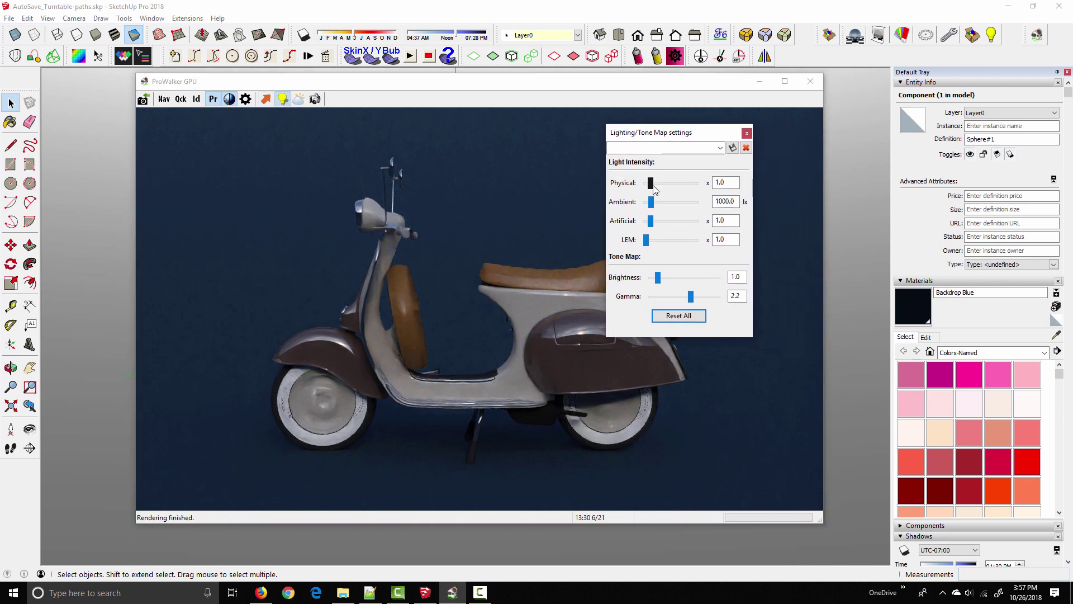
drag(650, 183, 665, 185)
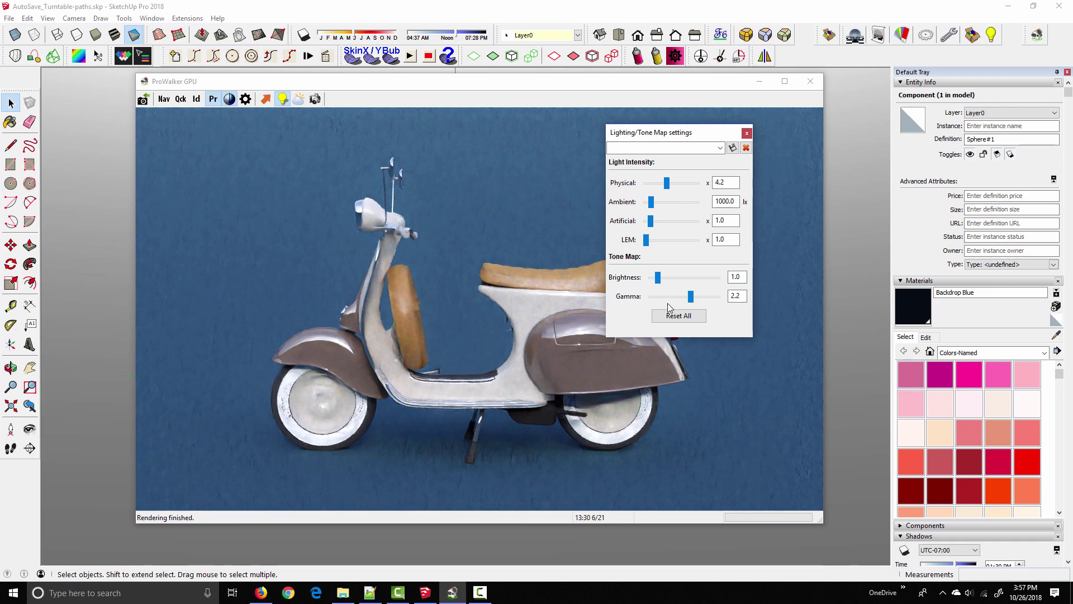
drag(691, 301, 659, 277)
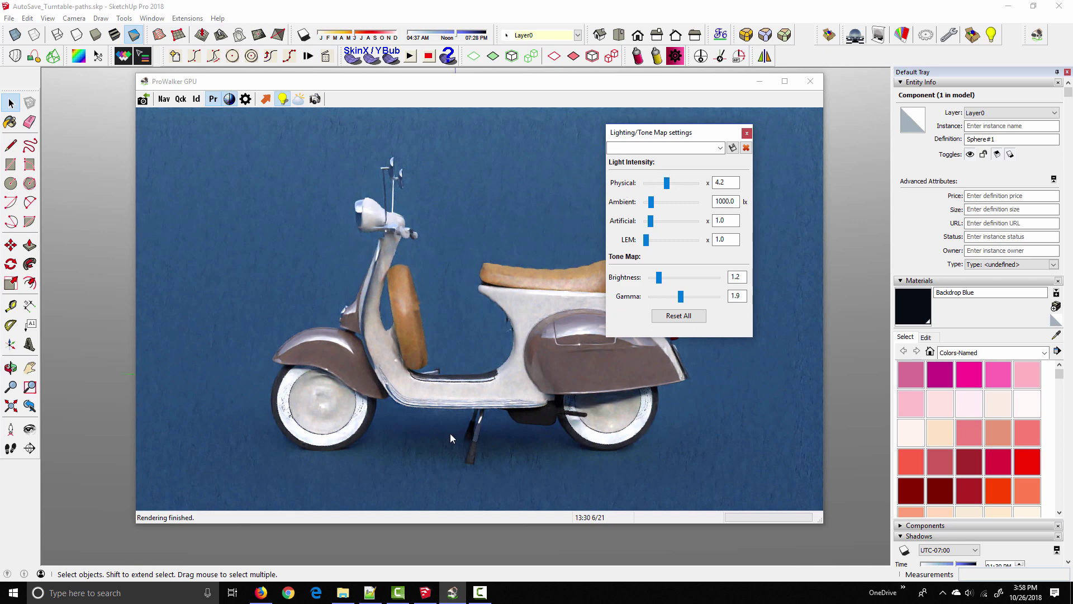
click(245, 99)
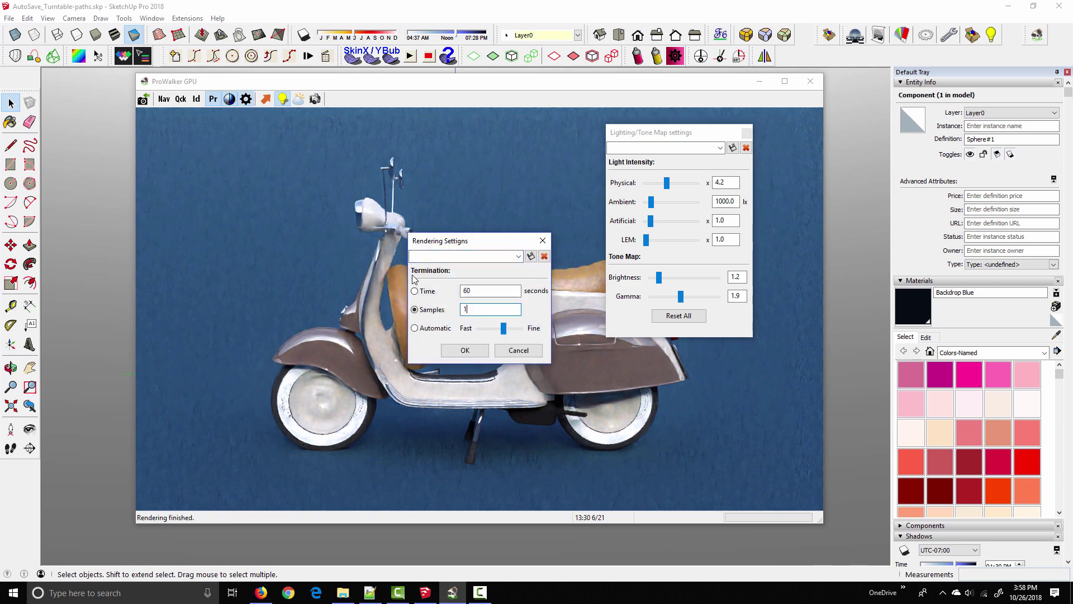
click(468, 350)
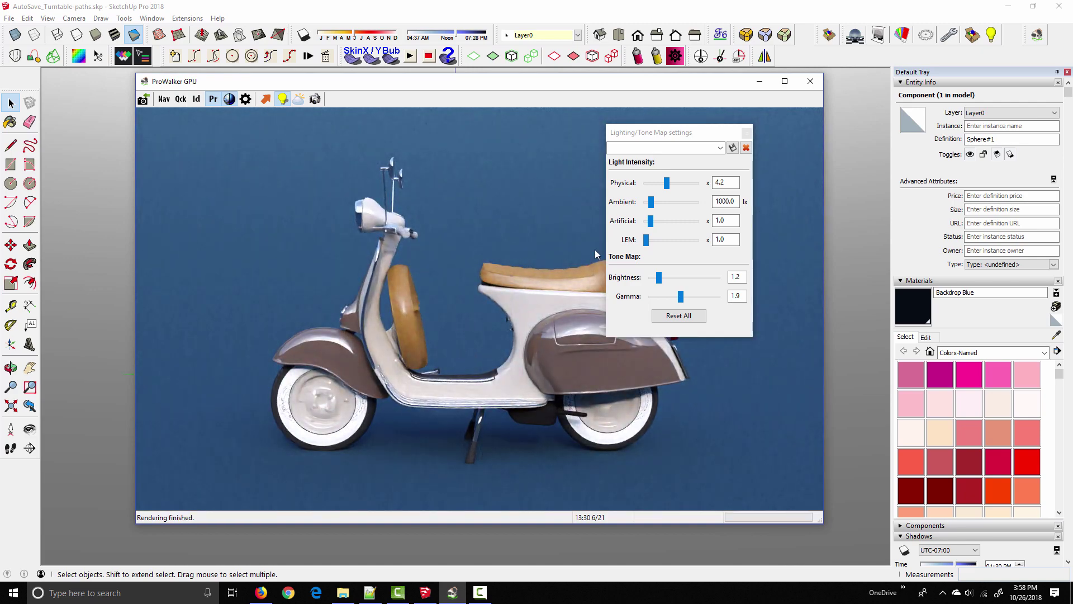
- Reopen the path and movie panel and apply the current x4.2 lighting and tone map to New Path
click(747, 133)
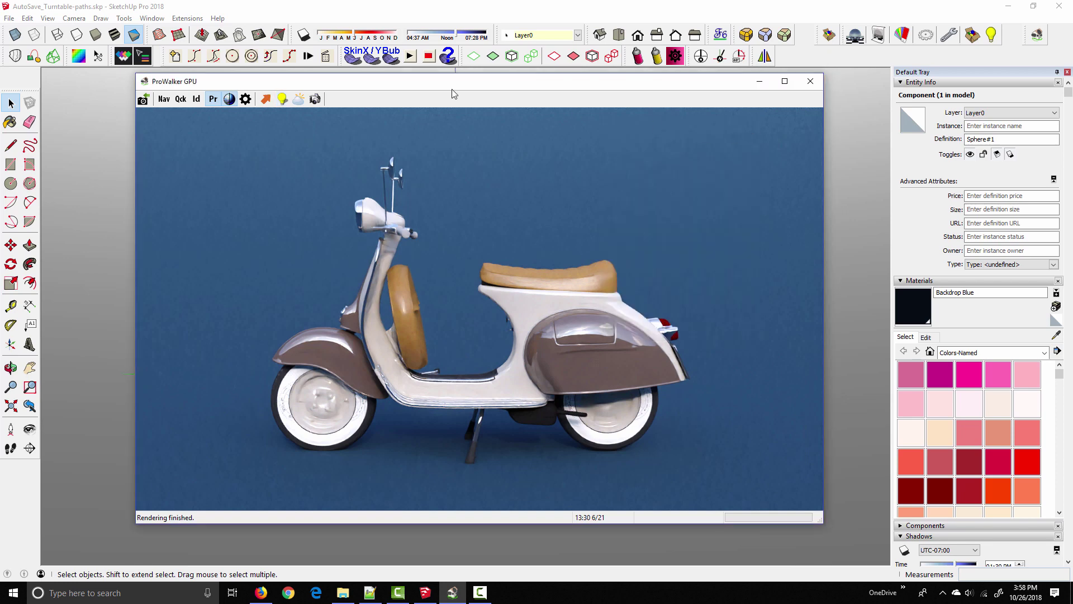
click(299, 99)
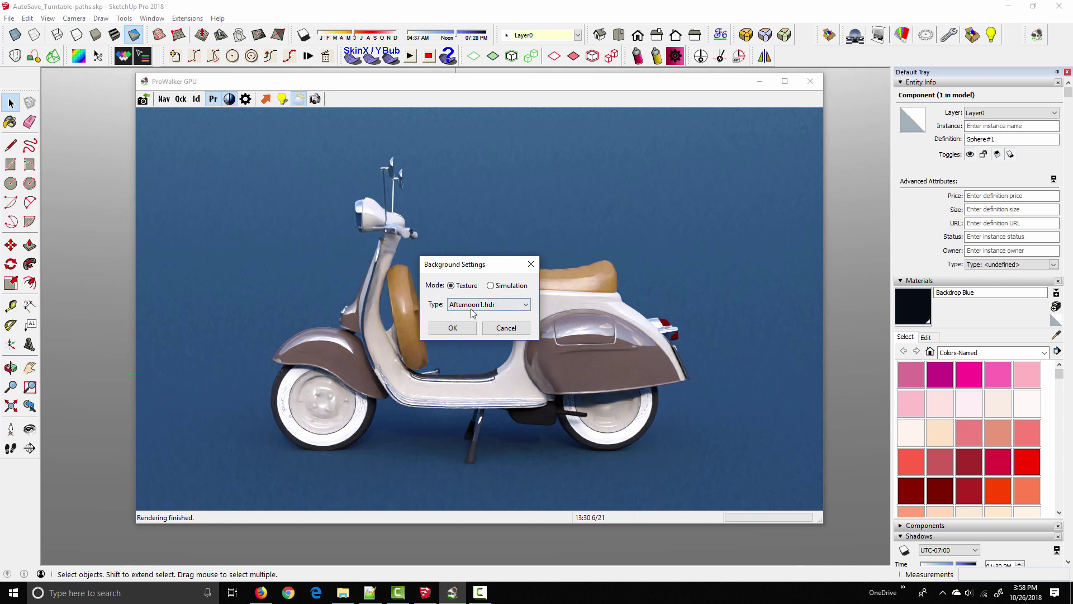
click(530, 264)
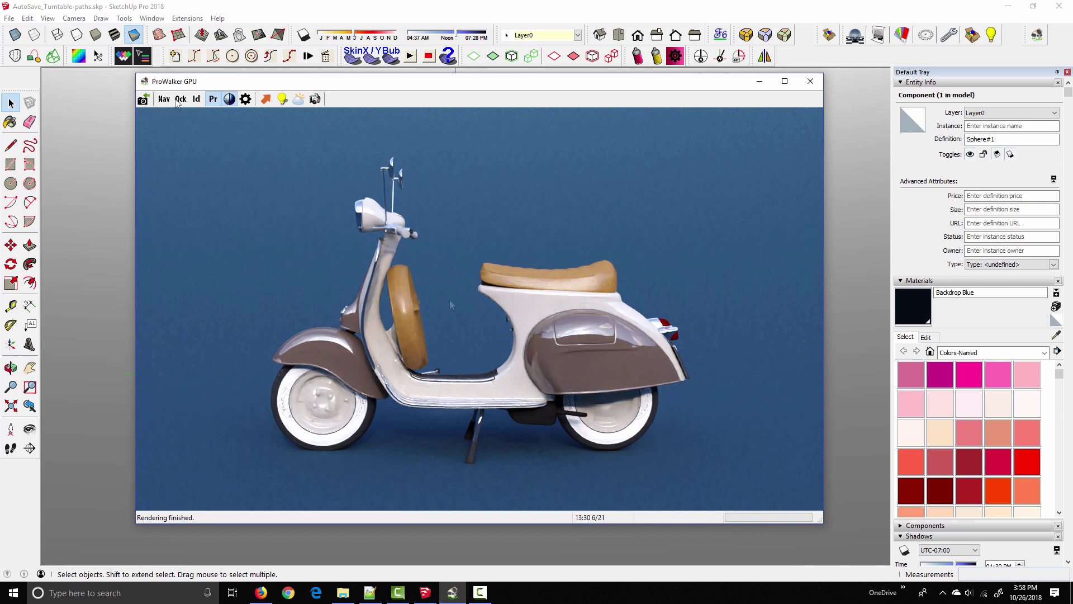
click(266, 101)
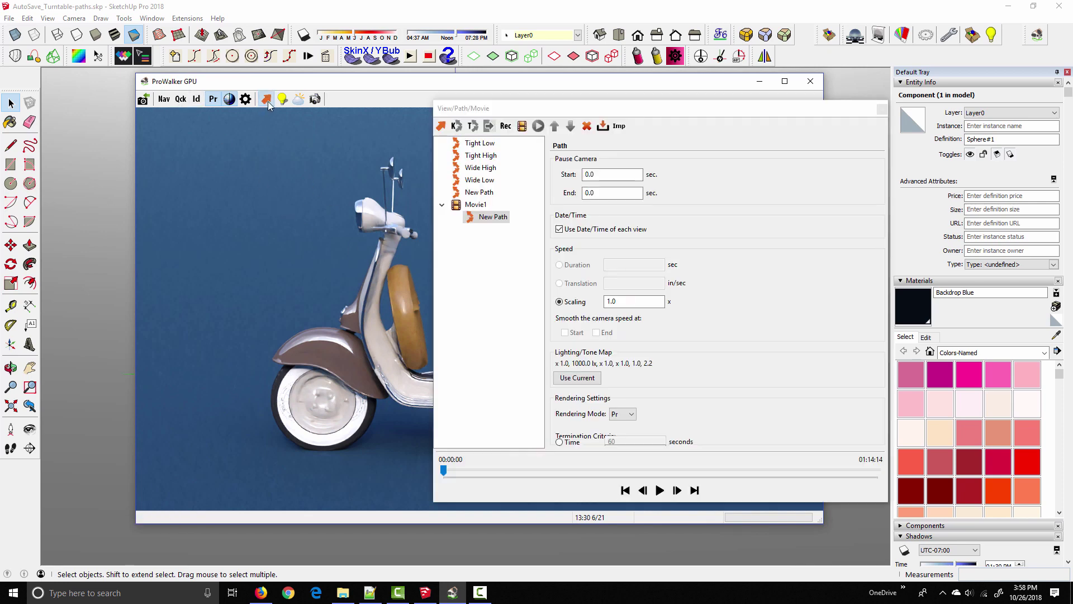
drag(468, 115, 440, 115)
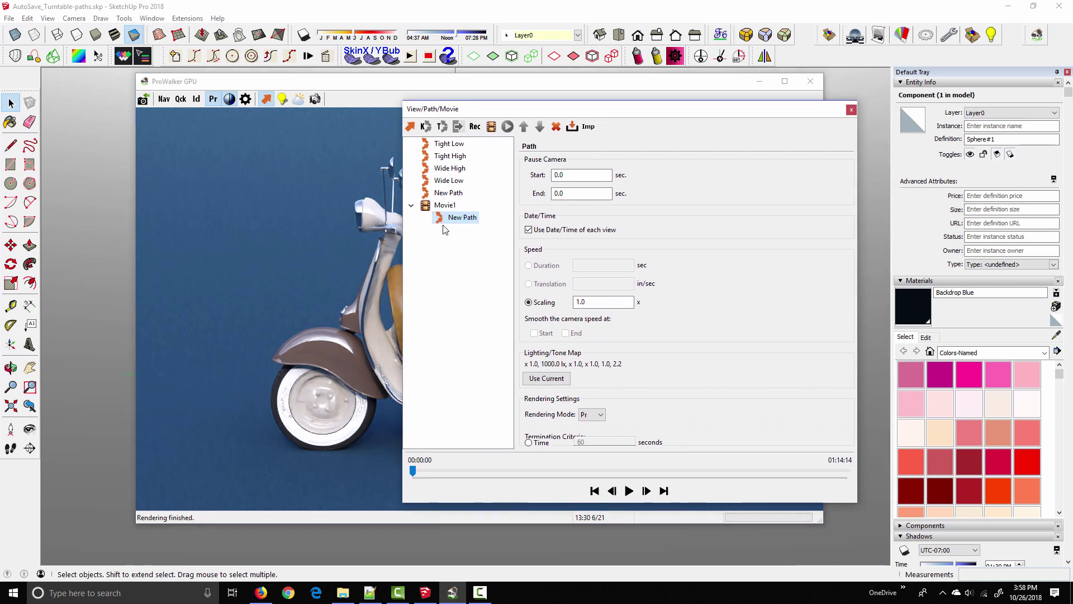
click(539, 378)
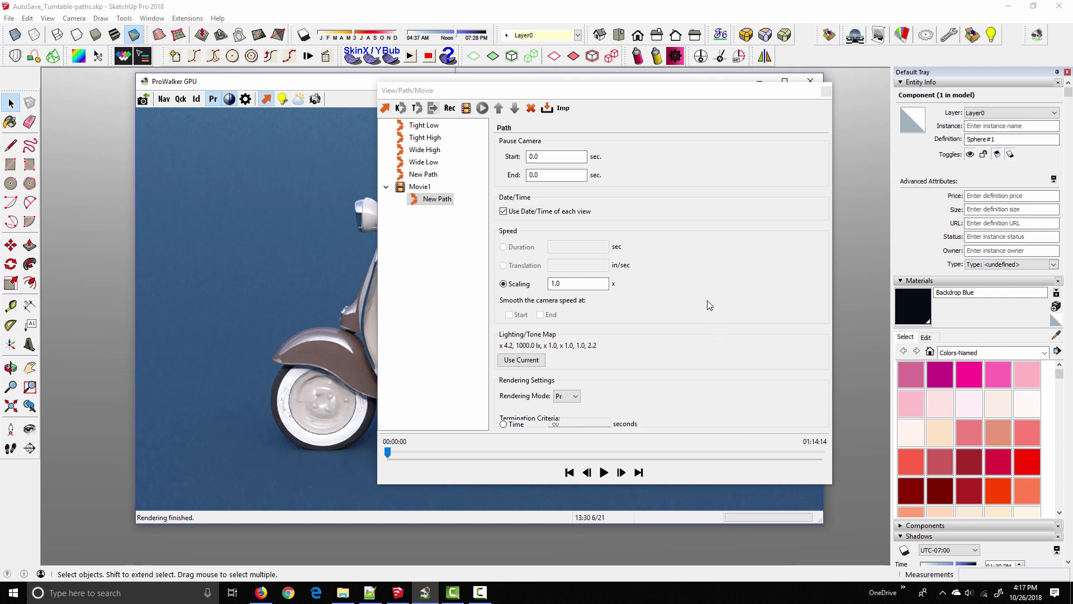
- Preview and rewind New Path, then set its speed scaling to 14.0
click(612, 95)
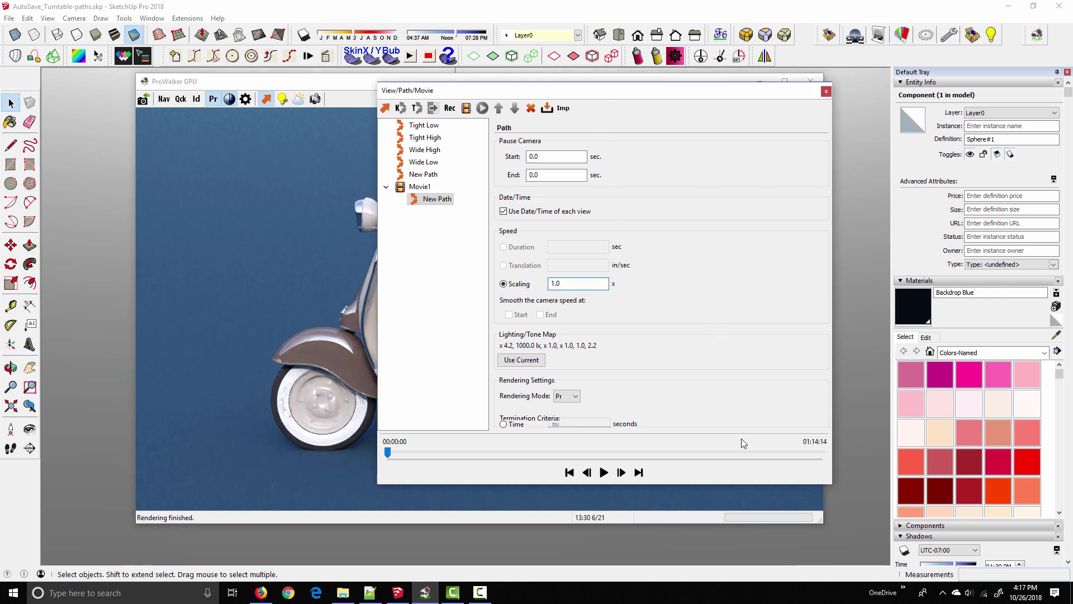
click(603, 474)
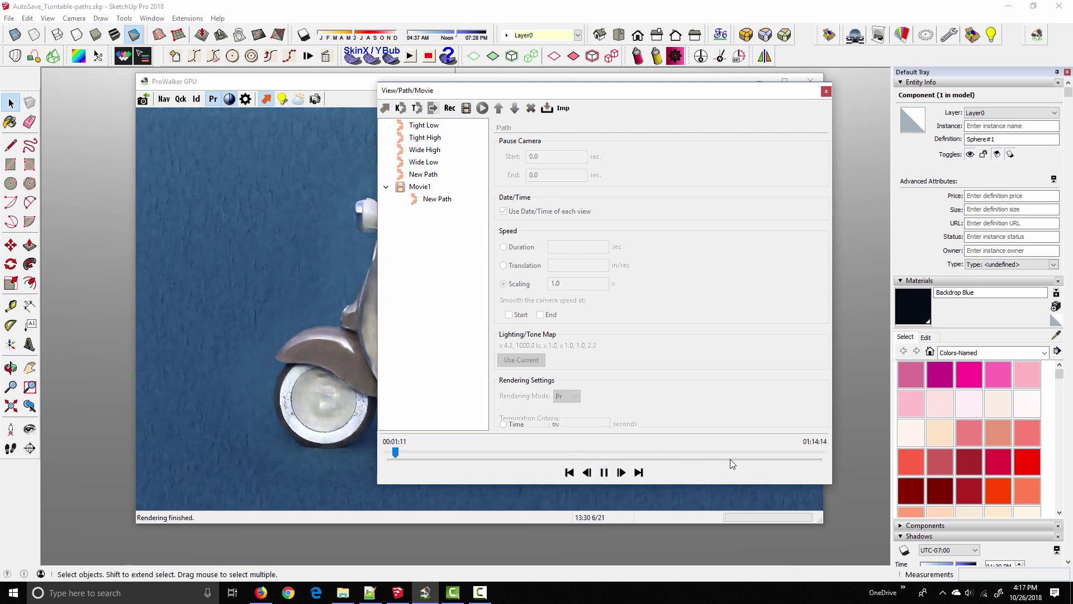
click(603, 472)
click(569, 472)
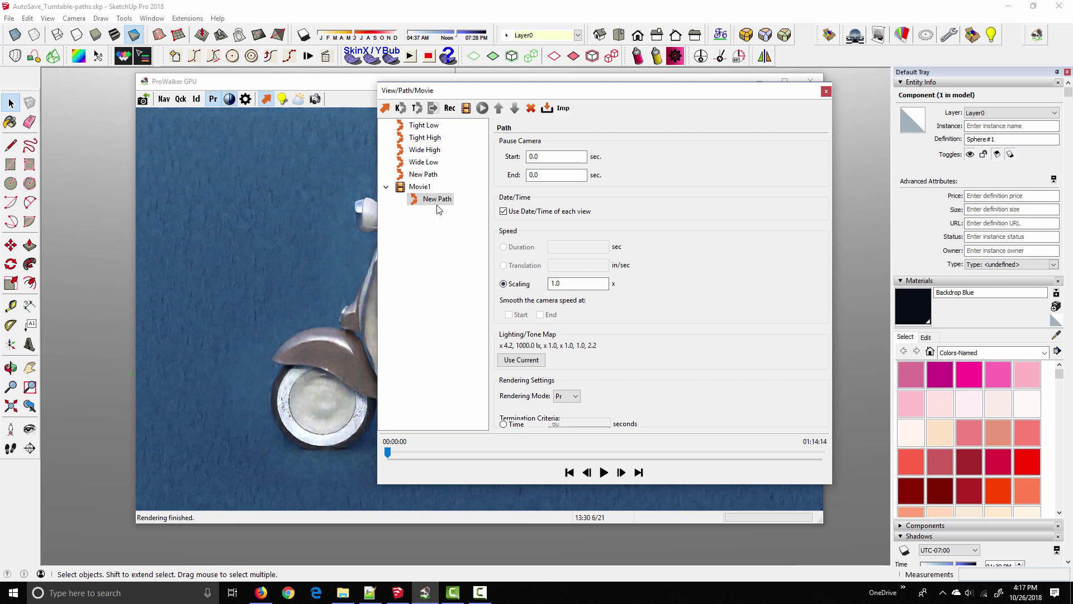
double_click(582, 280)
click(577, 283)
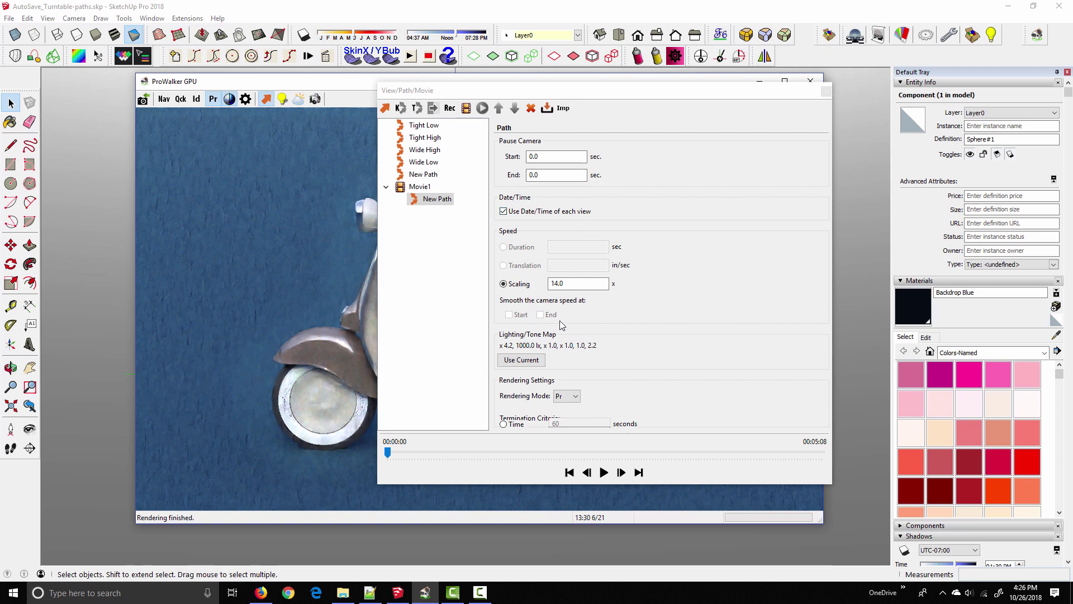
- Enlarge the path settings panel and move it aside to uncover the scooter render
drag(579, 93, 498, 54)
drag(573, 460, 577, 569)
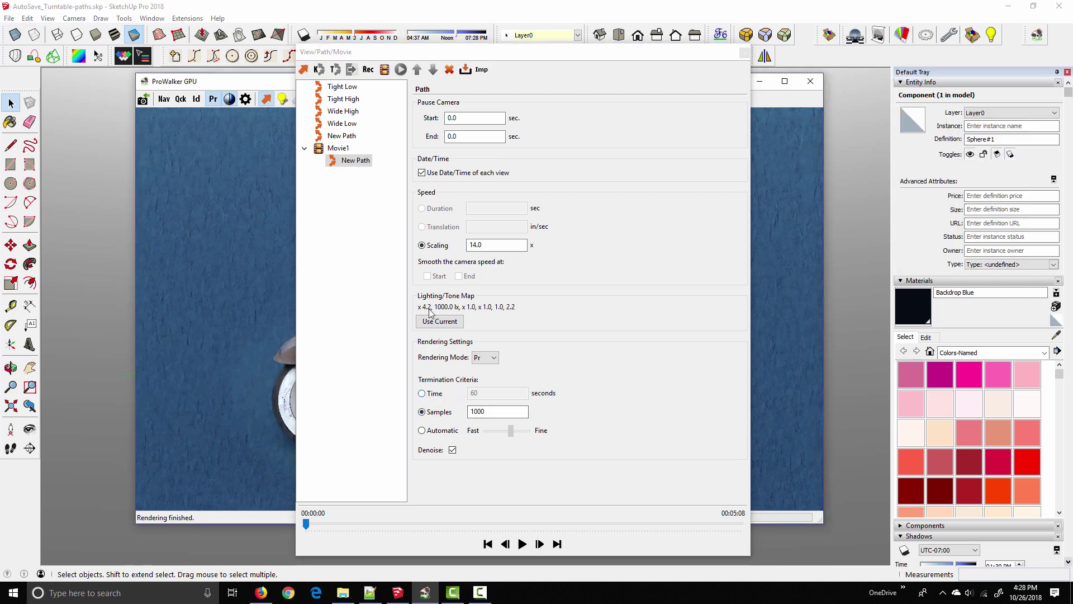
drag(386, 55, 559, 69)
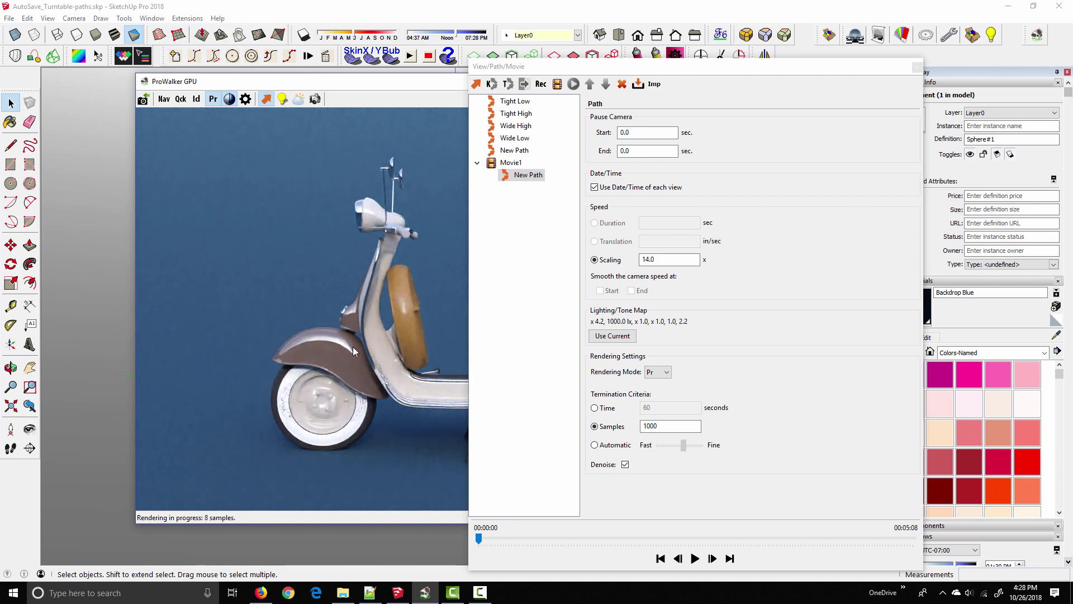
- Restart the live render with its samples limit set to 150, then close the path panel
click(229, 99)
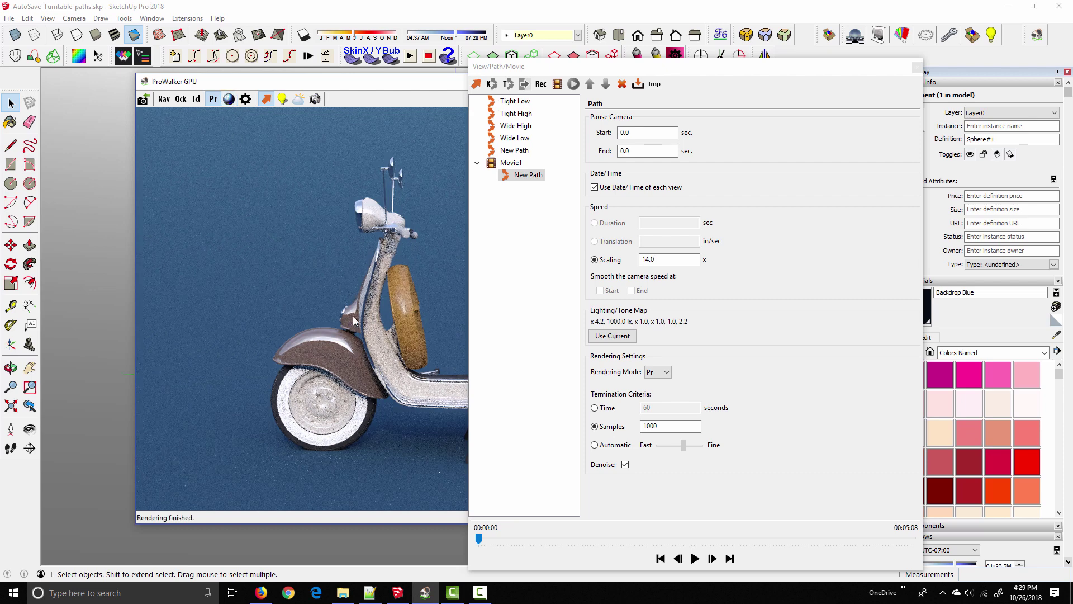
click(245, 99)
double_click(472, 309)
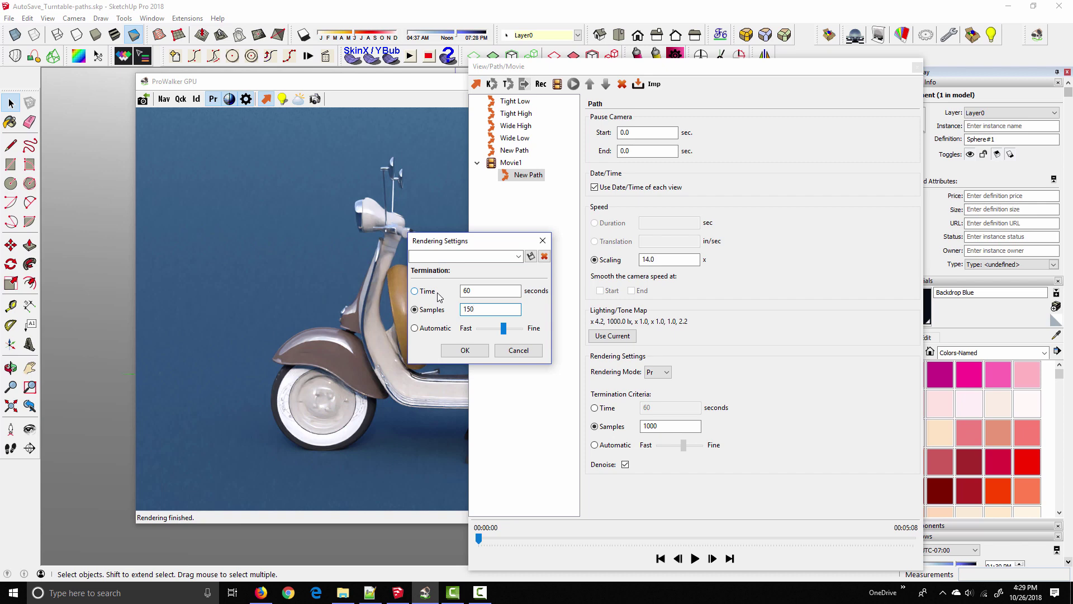
text(150)
click(473, 351)
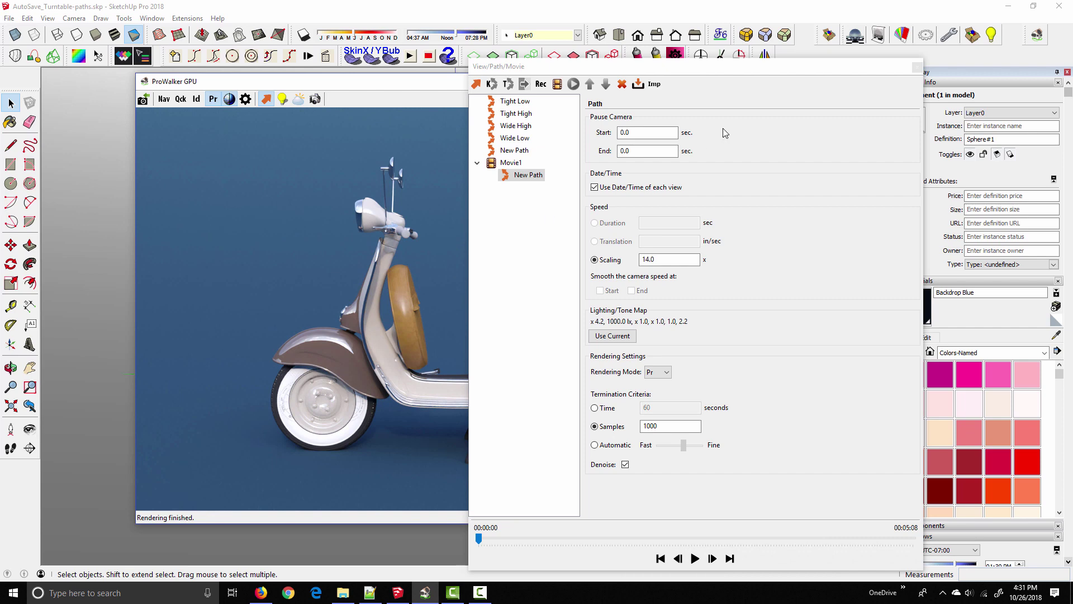
click(917, 66)
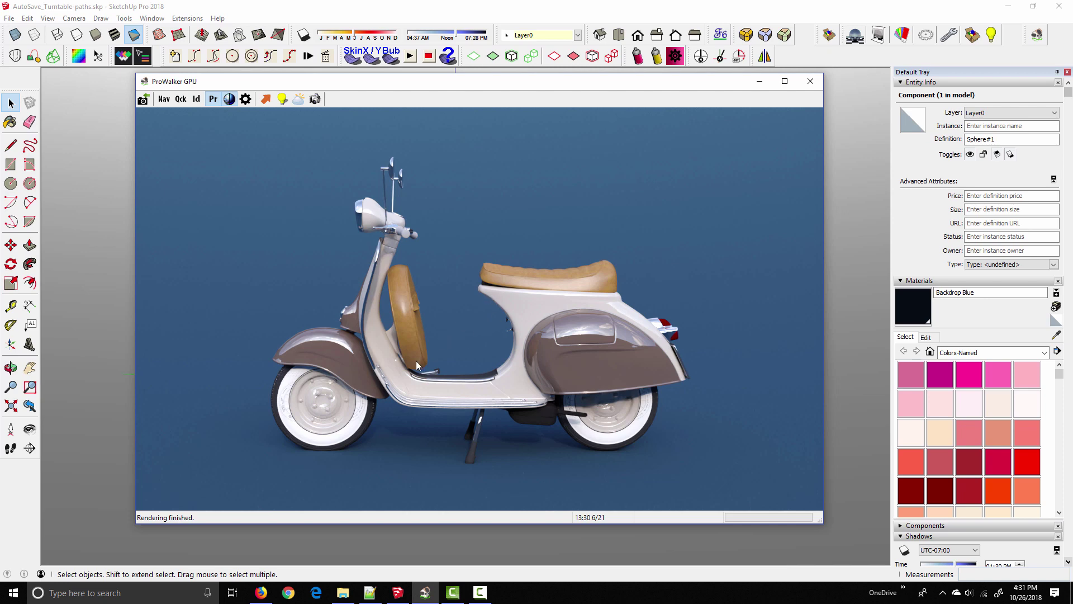
- Set New Path's frame termination to 150 samples, with a 20-second time limit as alternative
click(265, 99)
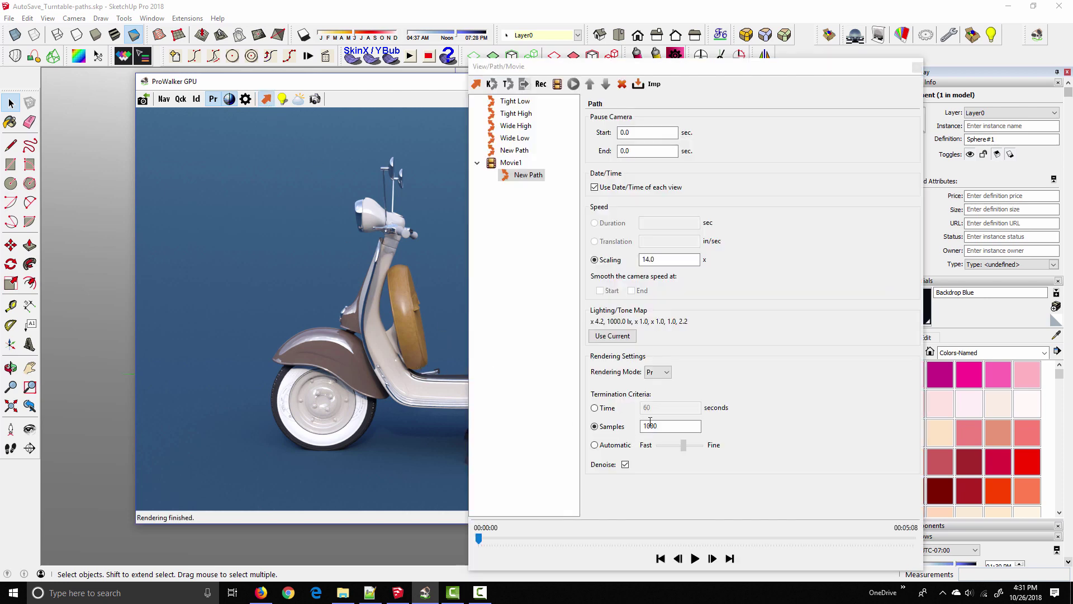
drag(665, 425, 612, 428)
text(1)
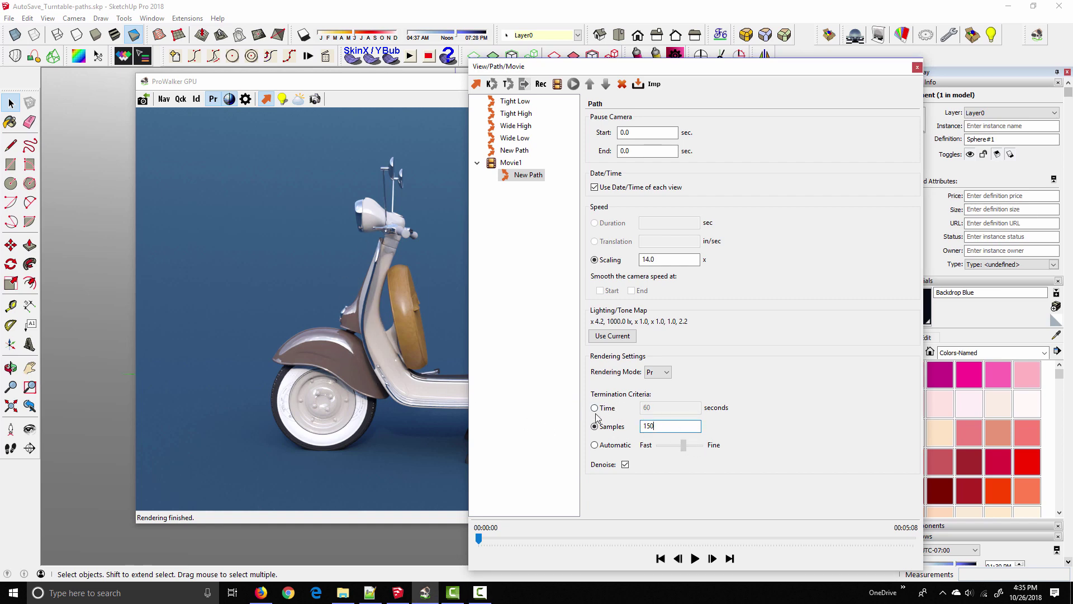
click(595, 408)
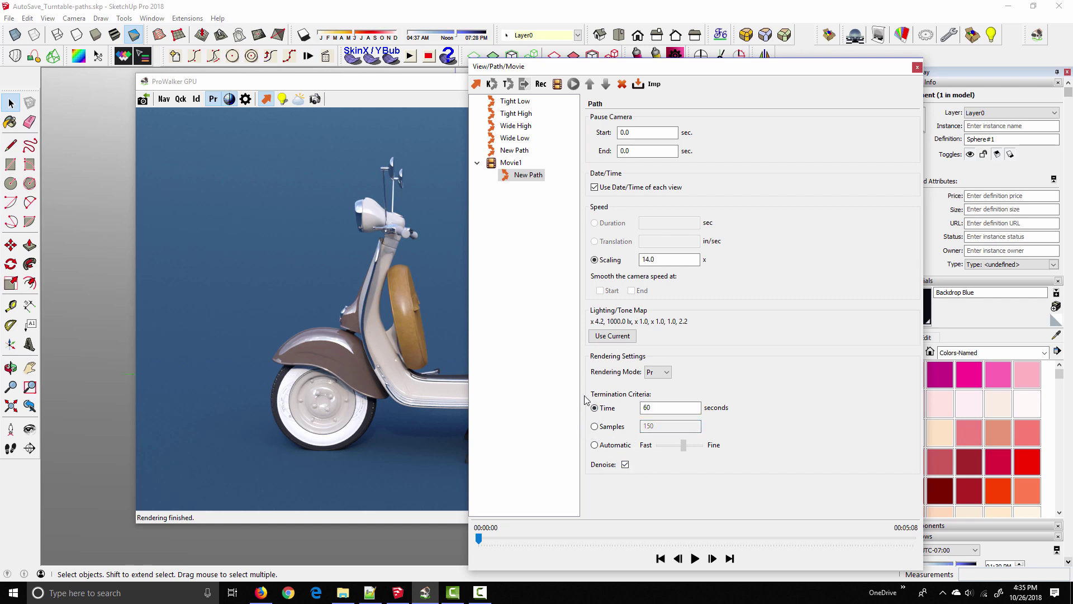
key(Tab)
click(595, 426)
click(648, 426)
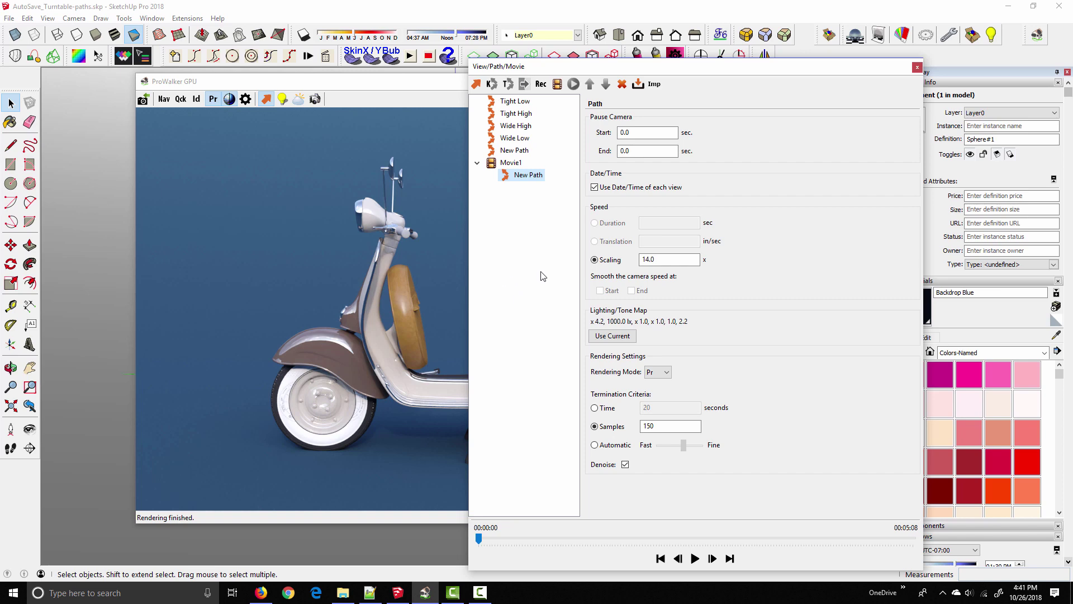
- Set Movie1's output width to 1920 and height to 1080
click(509, 162)
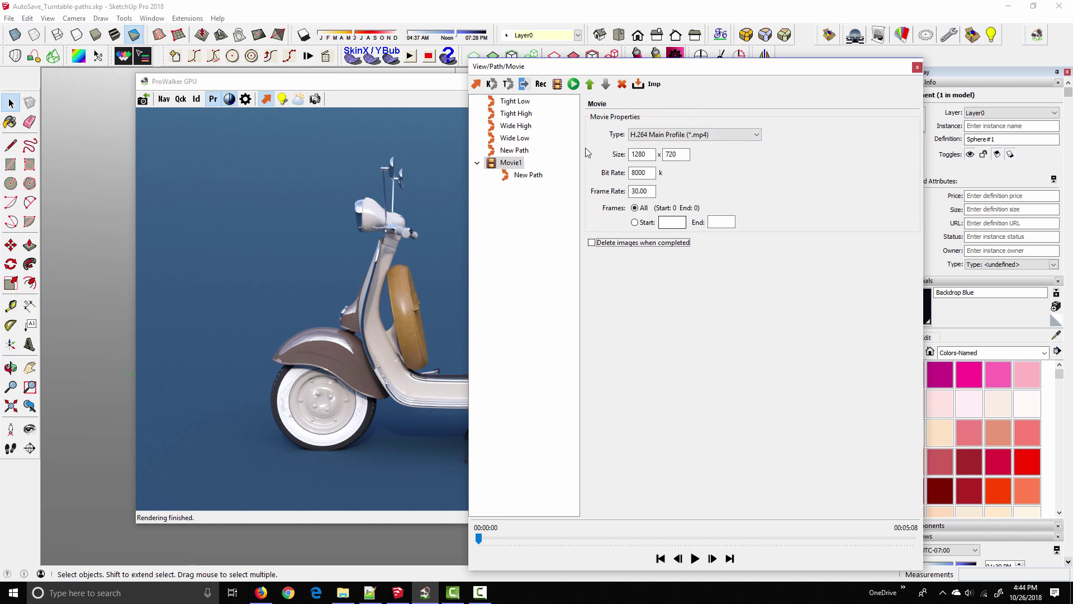
drag(653, 155, 626, 150)
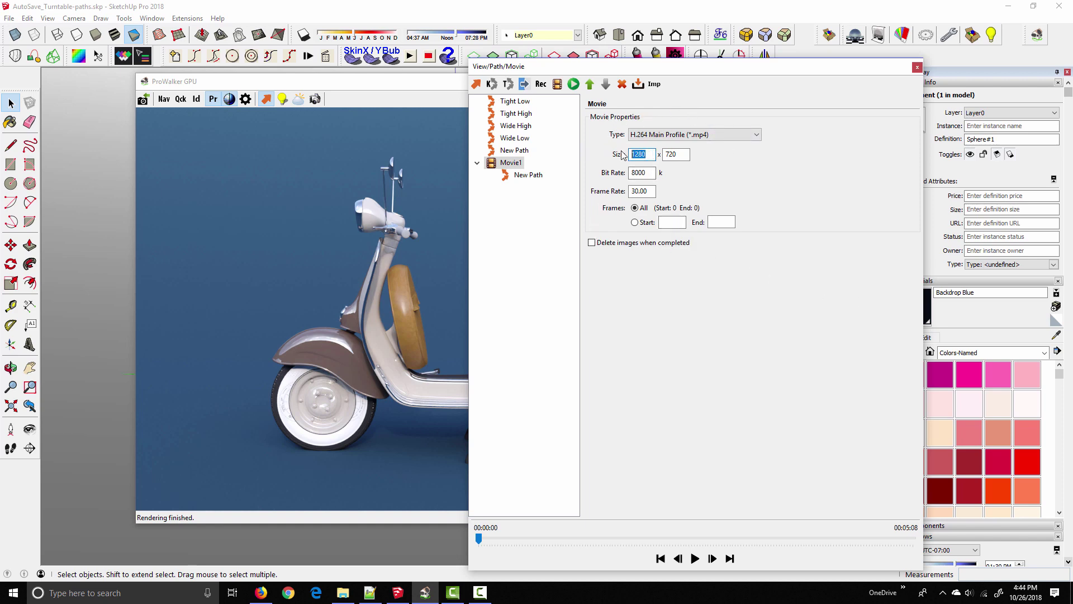
text(1920)
key(Tab)
text(10)
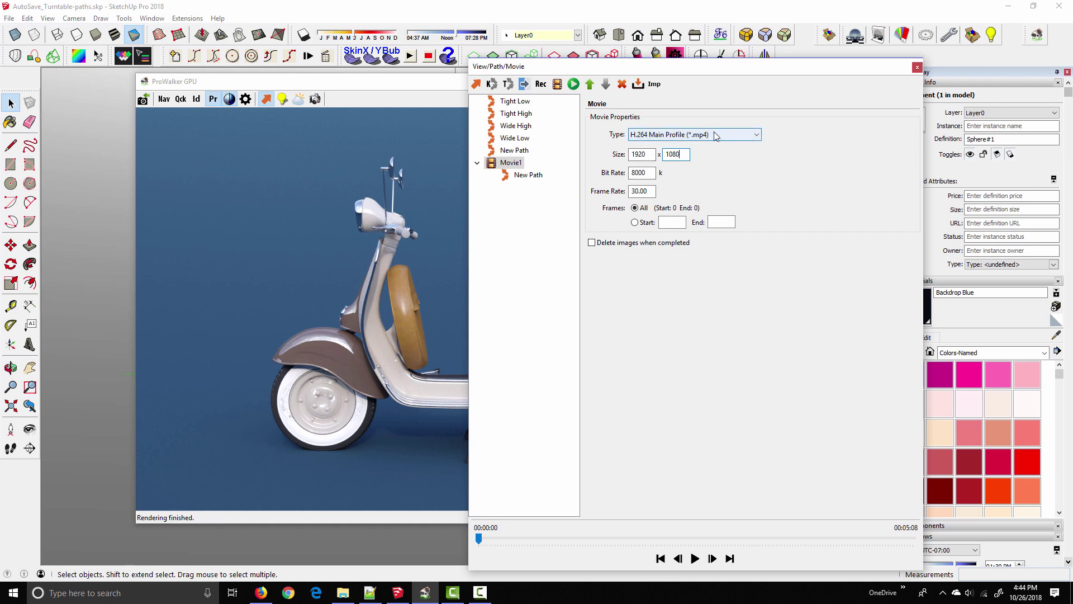
click(654, 192)
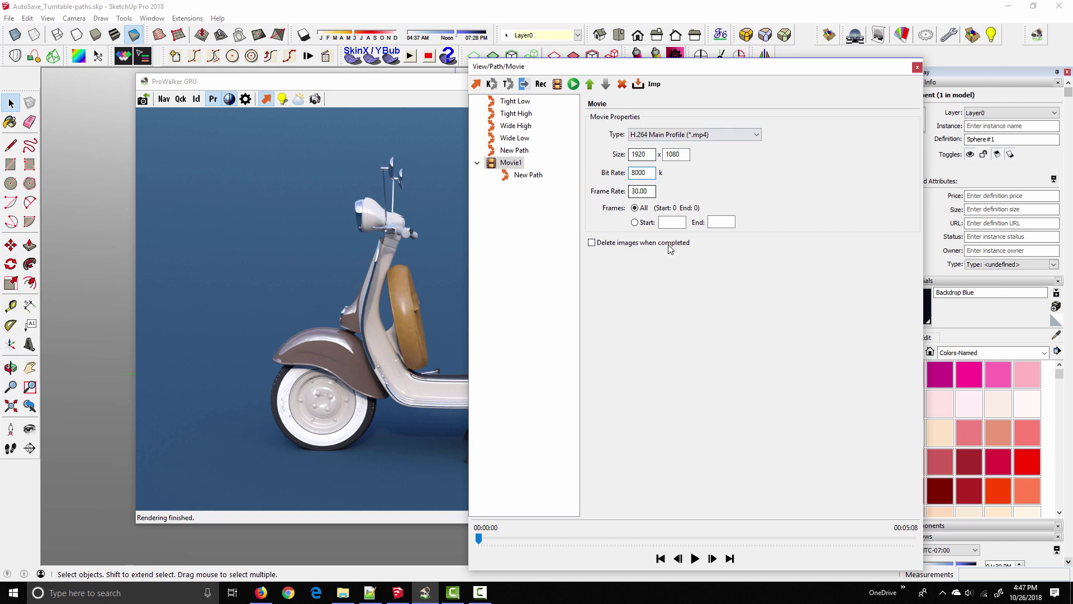
- Save the movie as 'Vespa-turntable-02' in the Turntable Tutorial folder and start rendering
click(574, 85)
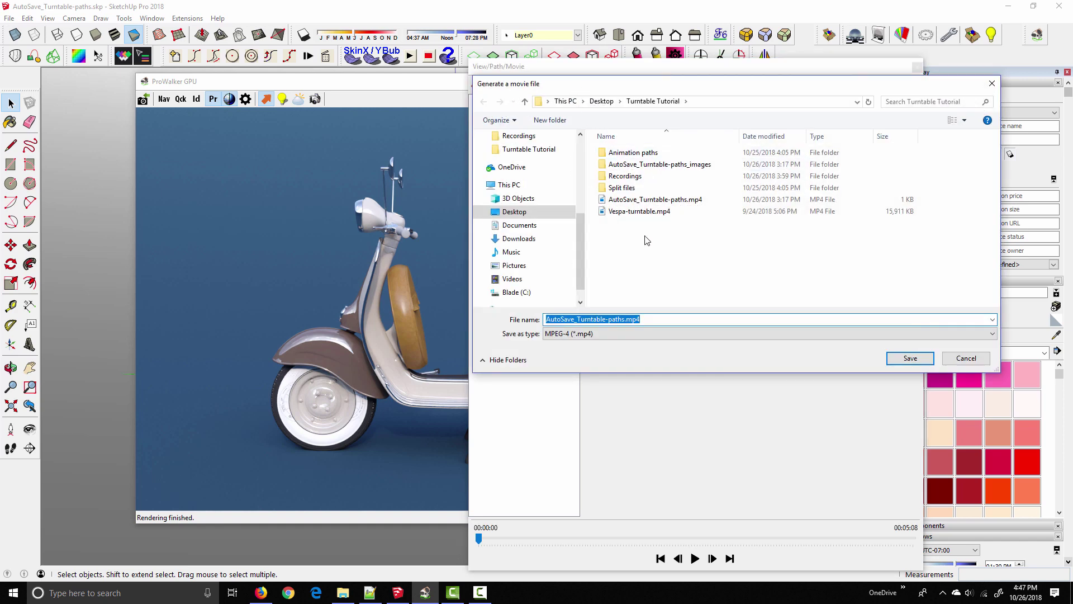
text(Vespa)
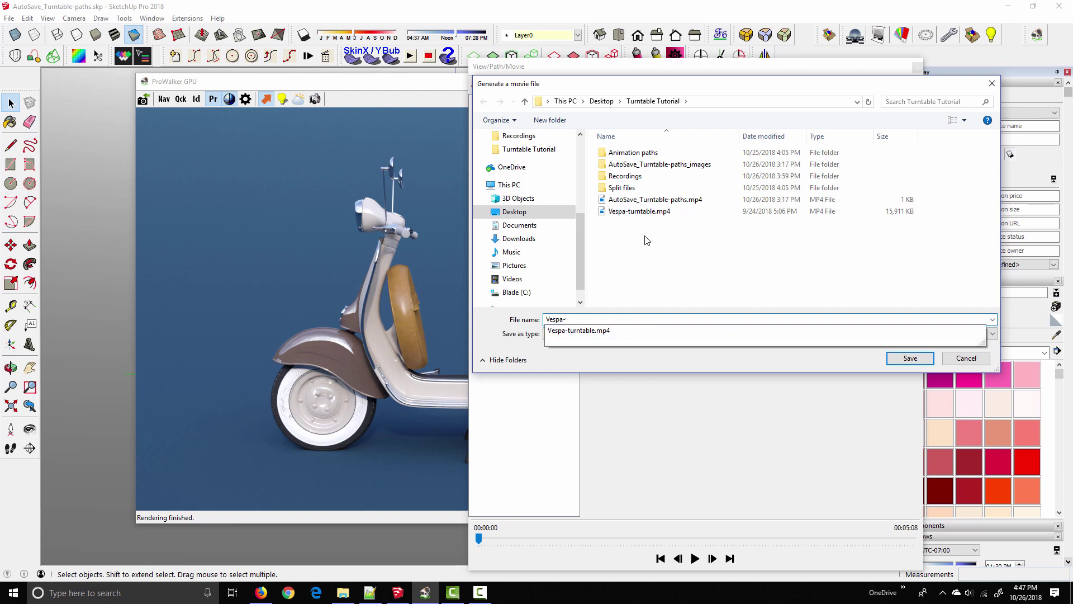
text(-turntable-02)
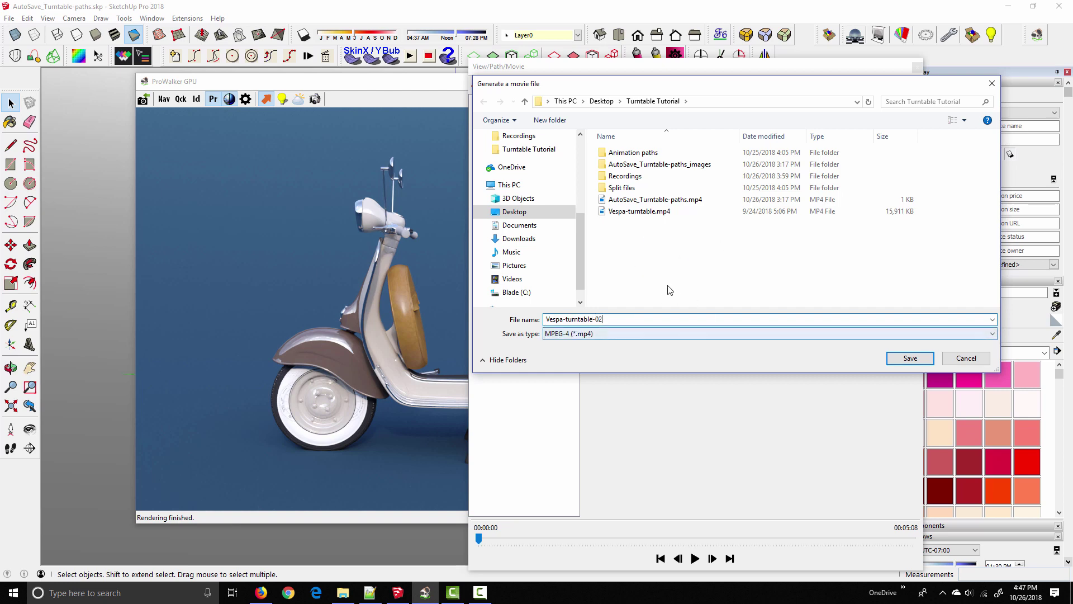
click(895, 363)
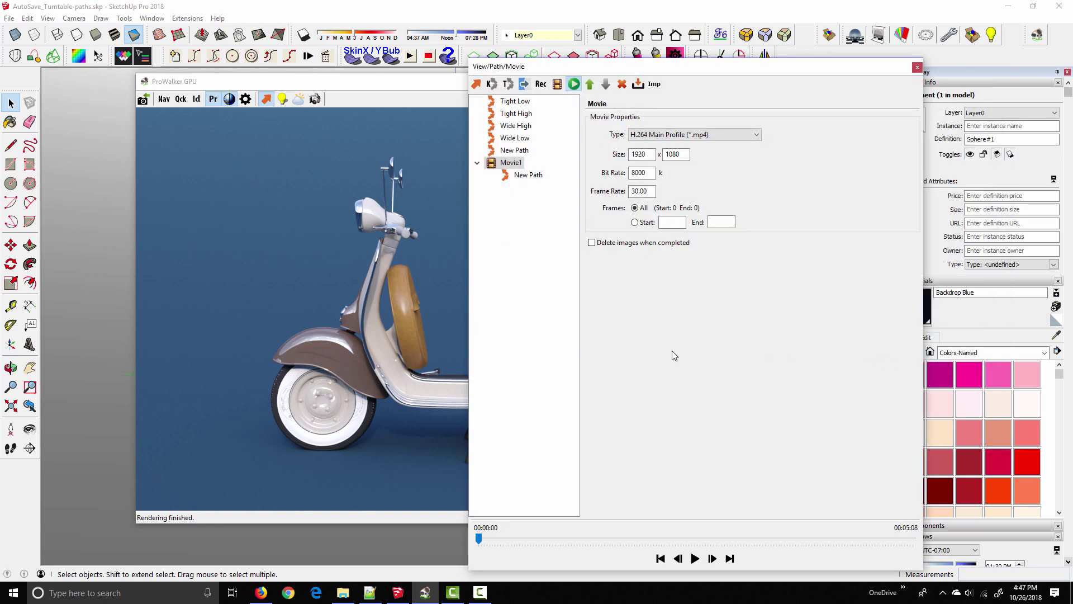